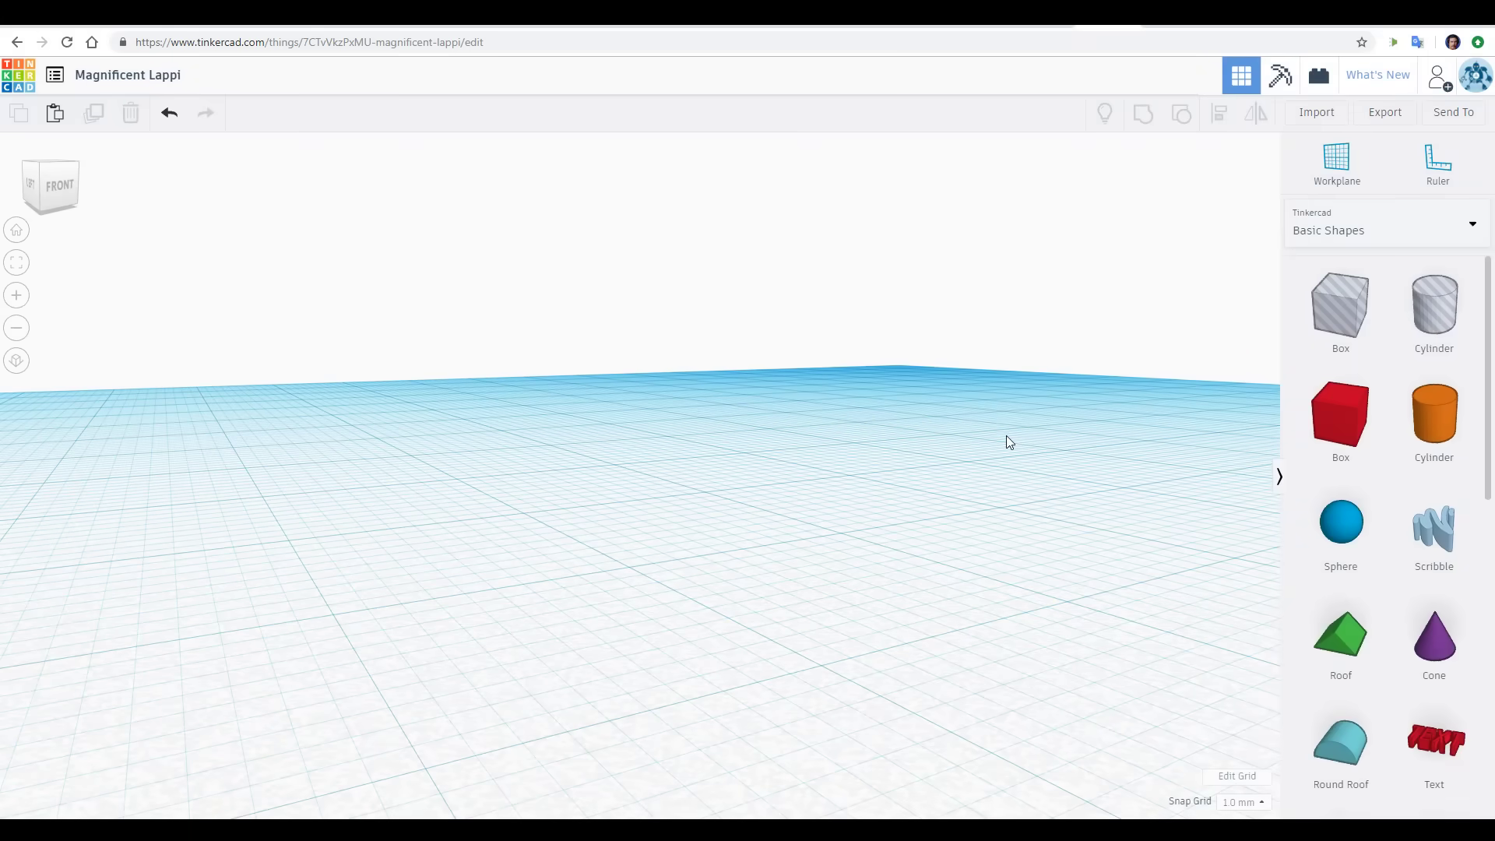
Step: Place a red box, resize it to 21 by 18 by 6 mm, and tilt it to -67.5°
{"action": "scroll", "coordinate": [1347, 438], "scroll_direction": "down", "scroll_amount": 4}
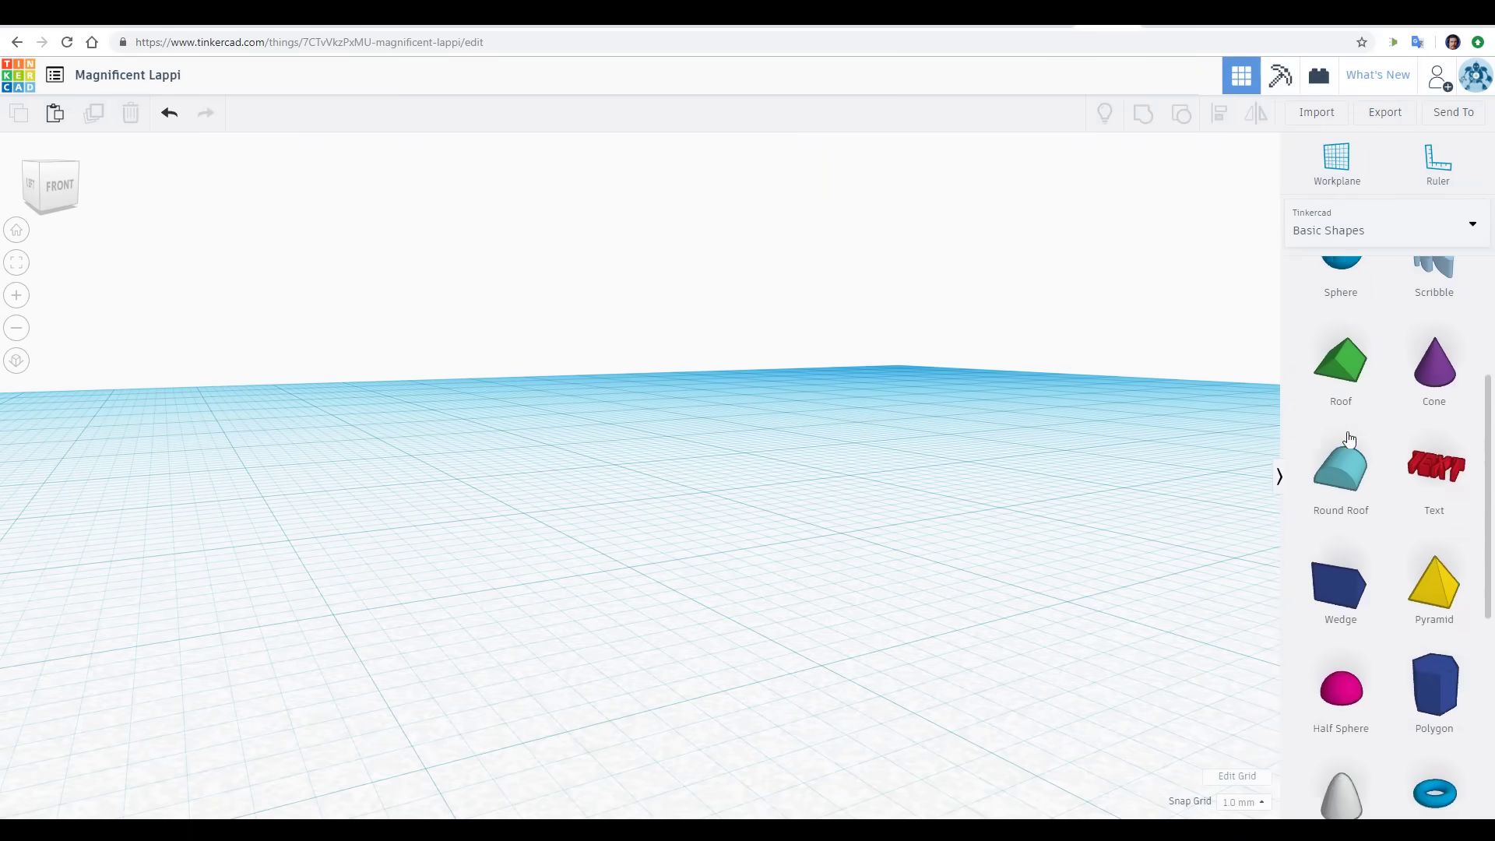
{"action": "scroll", "coordinate": [1349, 439], "scroll_direction": "up", "scroll_amount": 4}
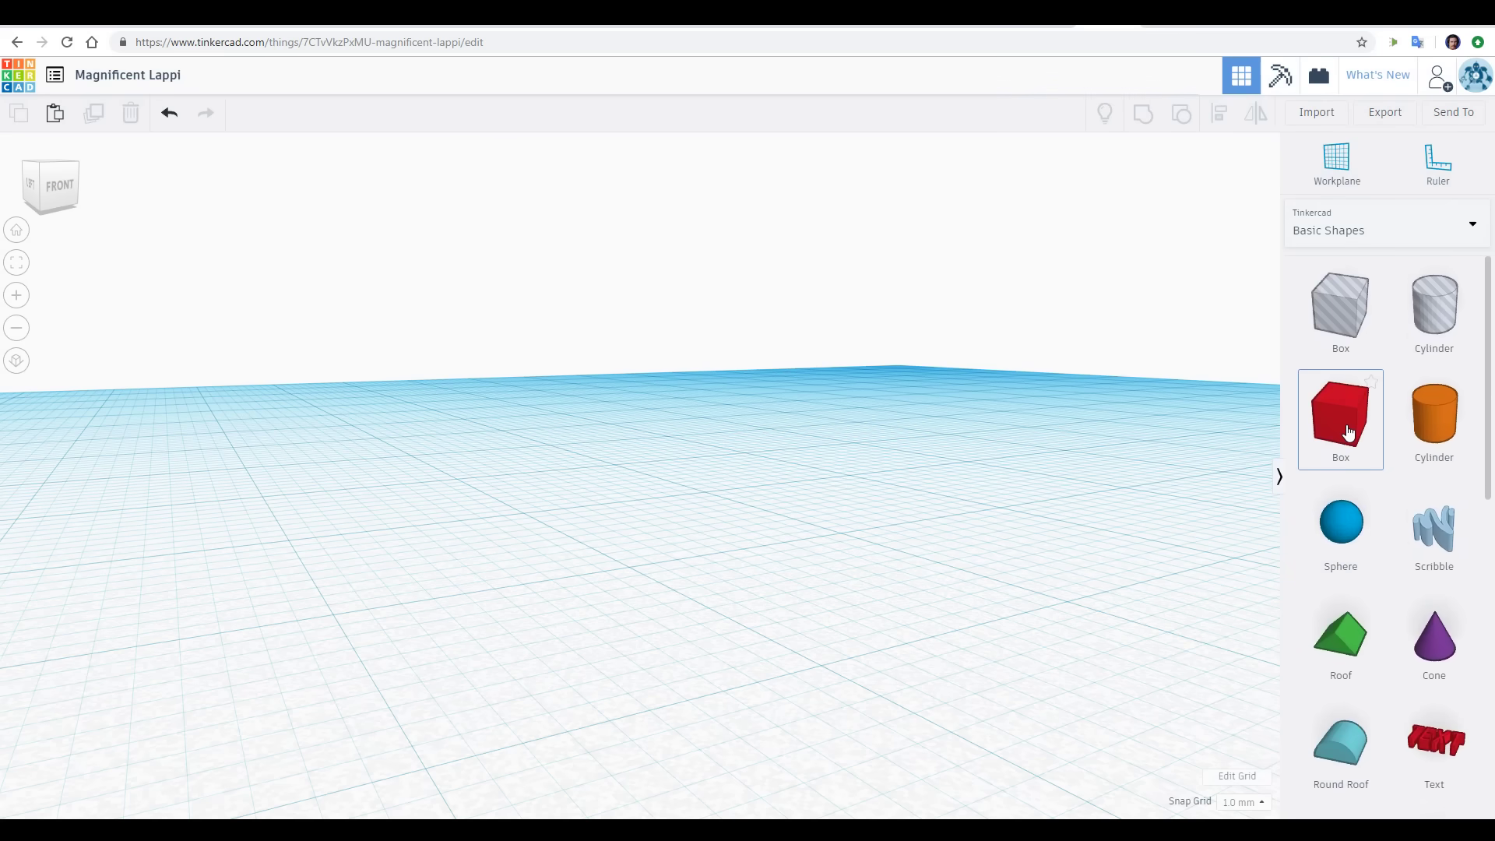
{"action": "left_click", "coordinate": [706, 575]}
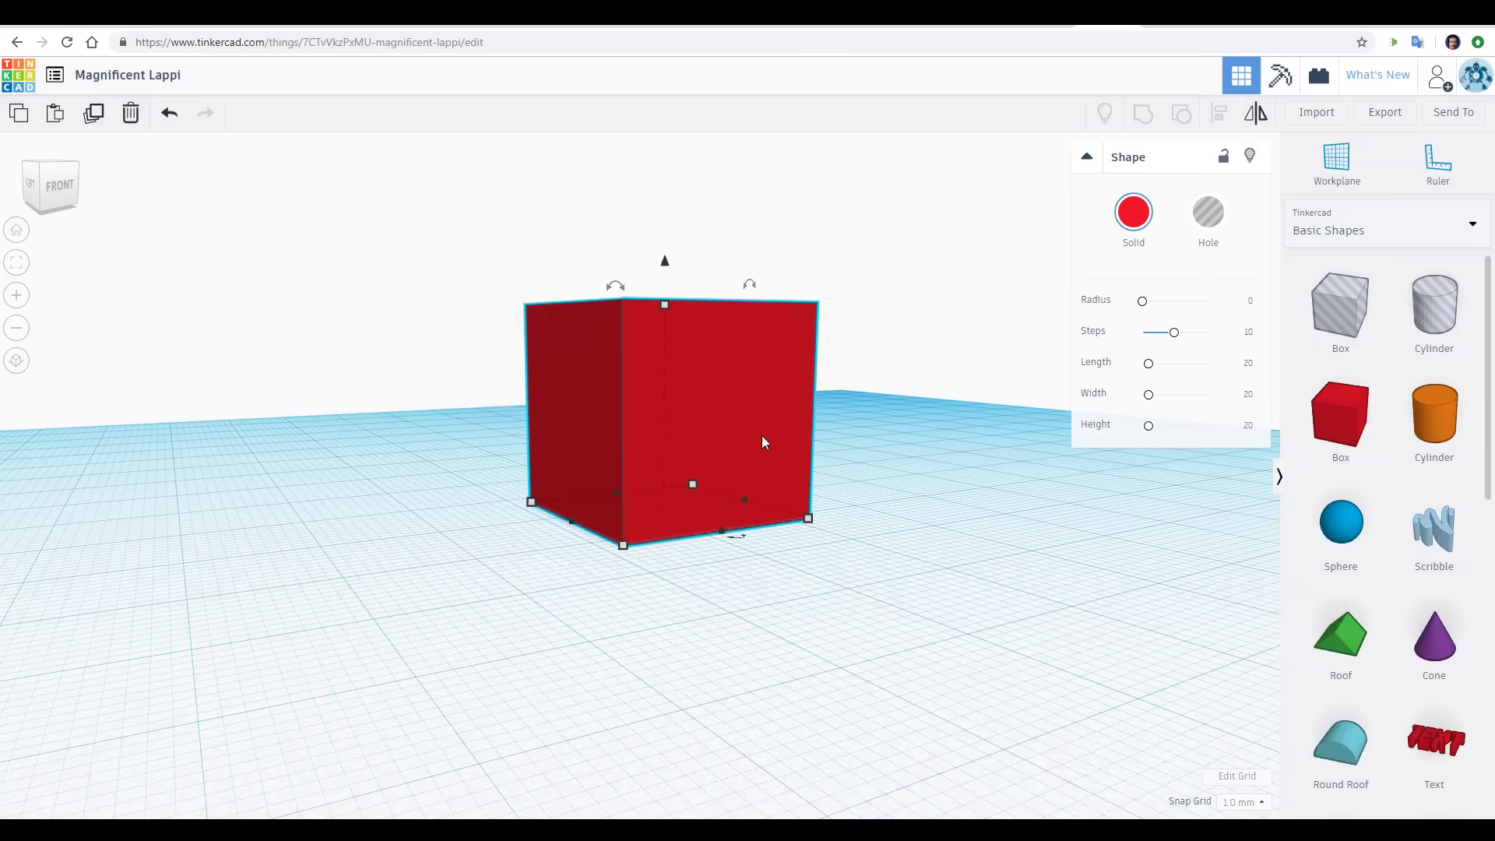
{"action": "left_click_drag", "start_coordinate": [761, 436], "coordinate": [778, 506]}
{"action": "mouse_move", "coordinate": [614, 231]}
{"action": "left_mouse_down"}
{"action": "mouse_move", "coordinate": [623, 148]}
{"action": "mouse_move", "coordinate": [643, 226]}
{"action": "left_mouse_up"}
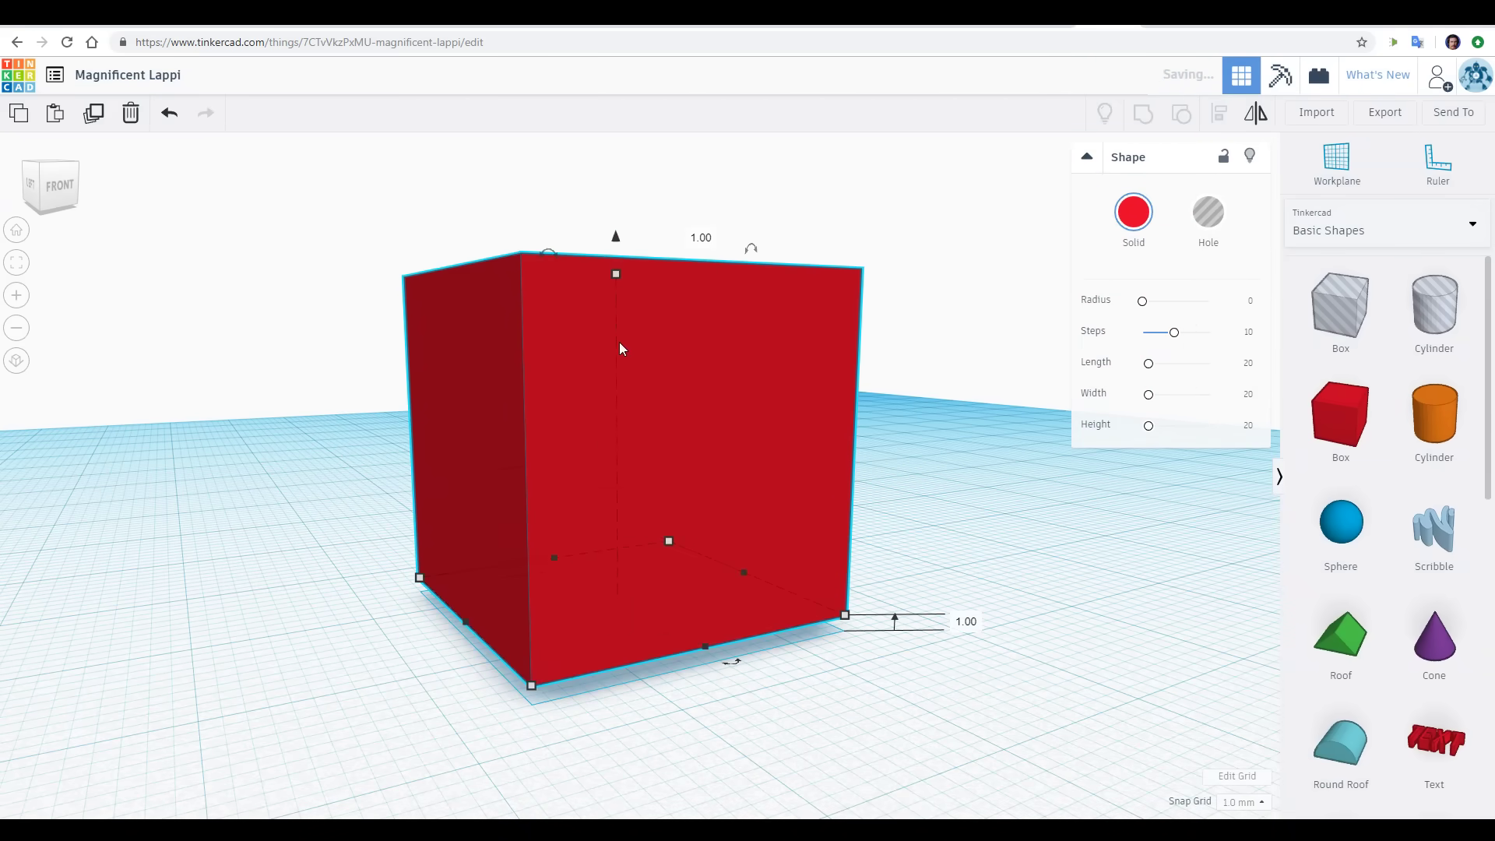
{"action": "mouse_move", "coordinate": [844, 615]}
{"action": "left_mouse_down"}
{"action": "mouse_move", "coordinate": [777, 590]}
{"action": "mouse_move", "coordinate": [677, 609]}
{"action": "mouse_move", "coordinate": [830, 625]}
{"action": "left_mouse_up"}
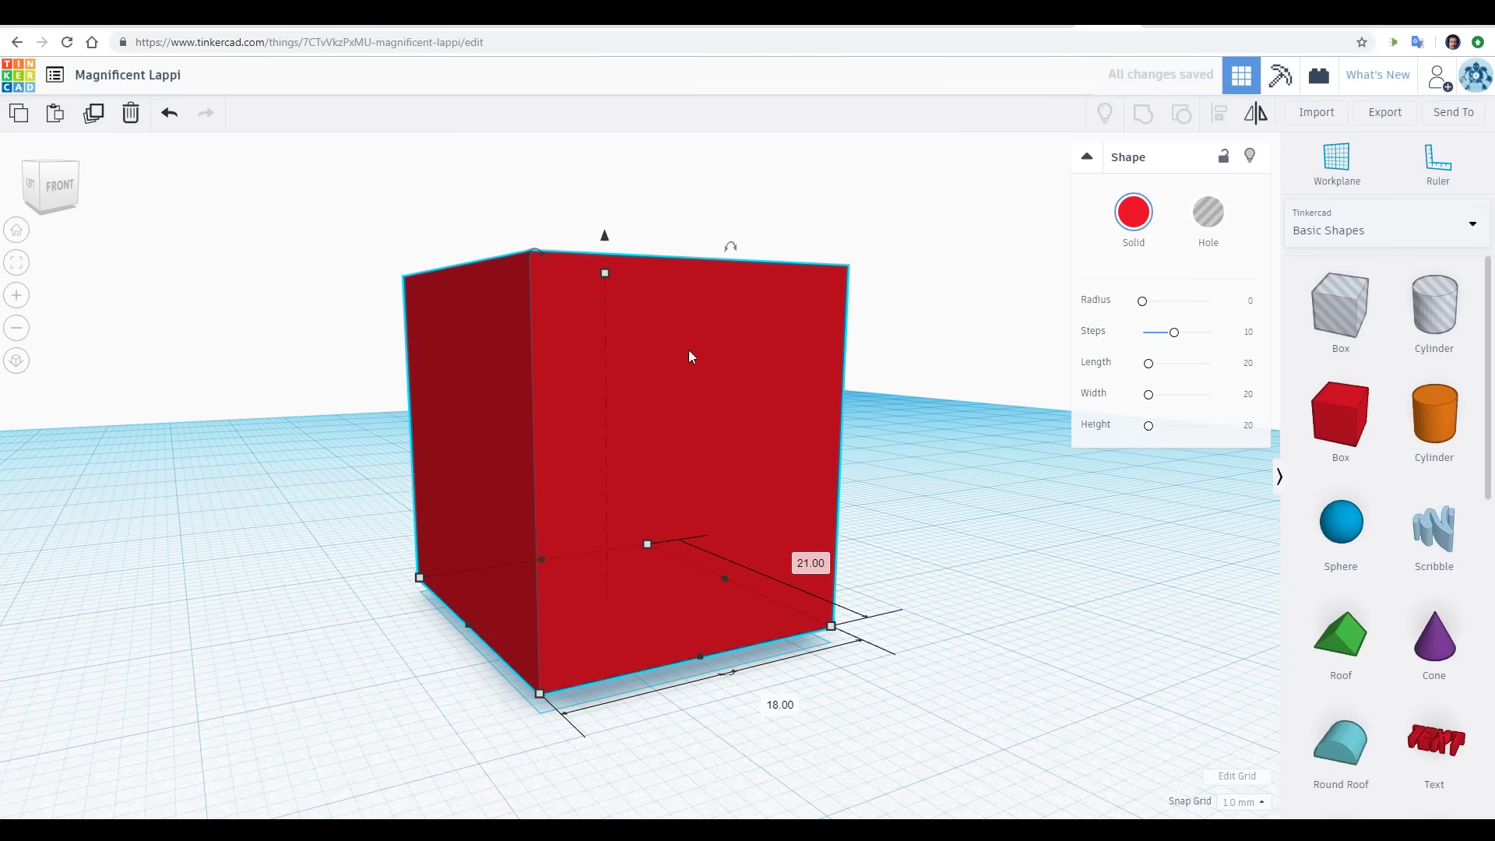
{"action": "left_click_drag", "start_coordinate": [610, 274], "coordinate": [630, 509]}
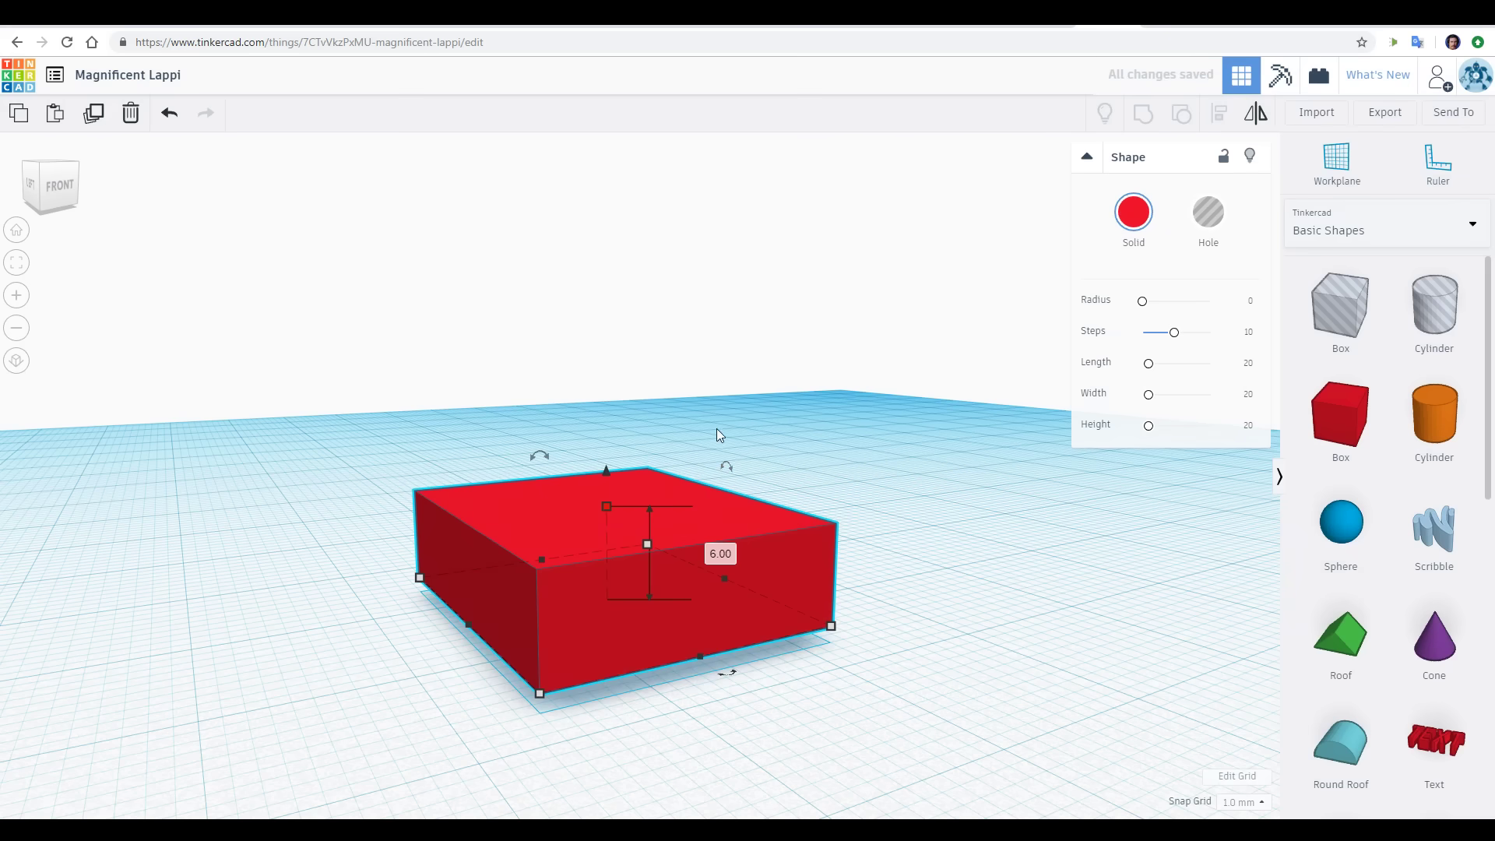
{"action": "mouse_move", "coordinate": [730, 467]}
{"action": "left_click_drag", "start_coordinate": [732, 466], "coordinate": [701, 460]}
Step: Turn the tilted box 90° and add a cylinder beside it
{"action": "scroll", "coordinate": [701, 459], "scroll_direction": "down", "scroll_amount": 2}
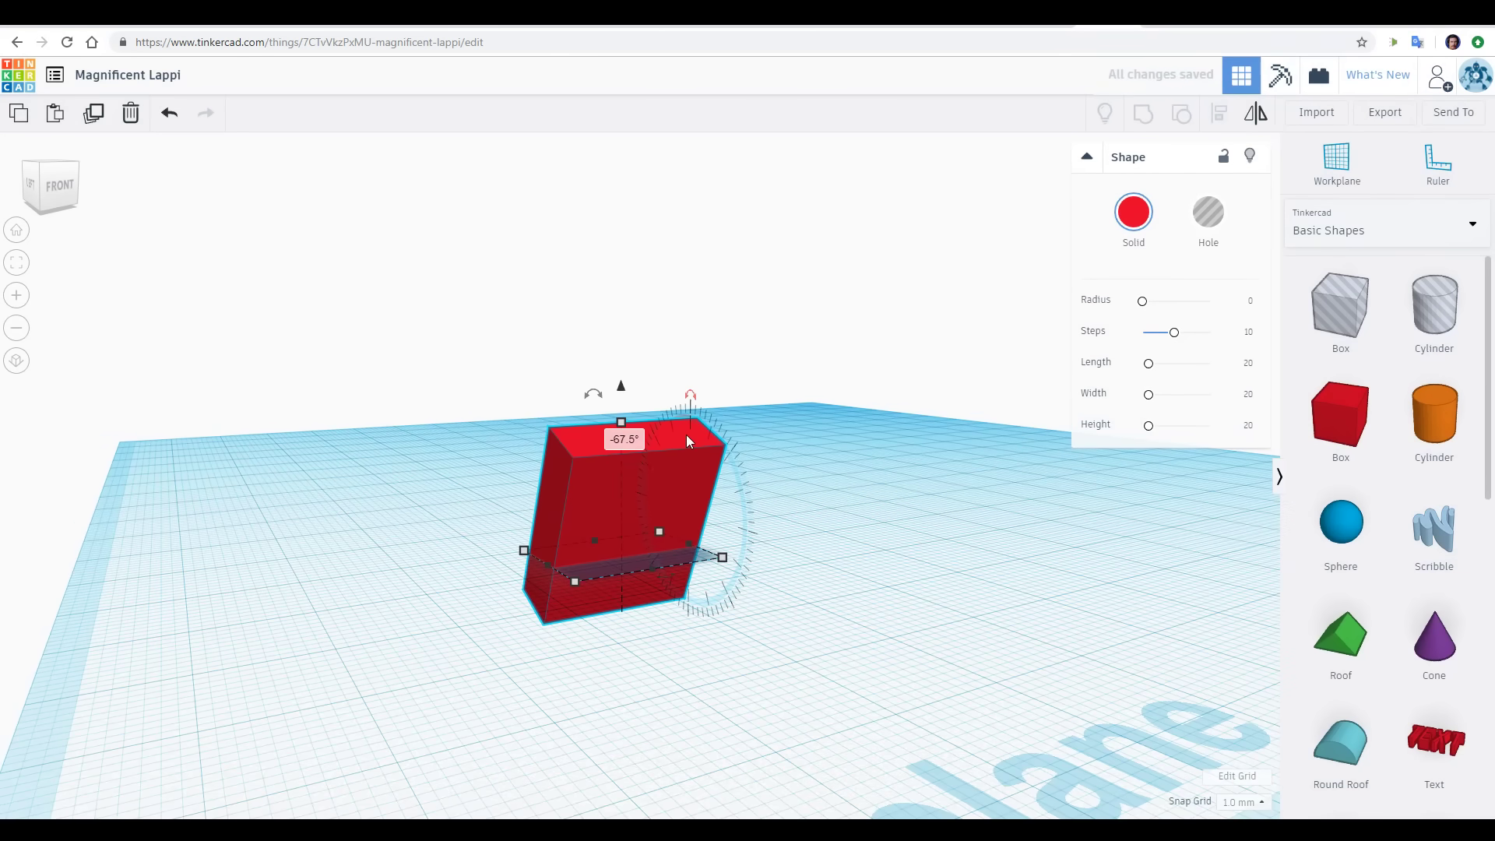
{"action": "right_click_drag", "start_coordinate": [740, 323], "coordinate": [739, 504]}
{"action": "middle_click_drag", "start_coordinate": [739, 504], "coordinate": [787, 361]}
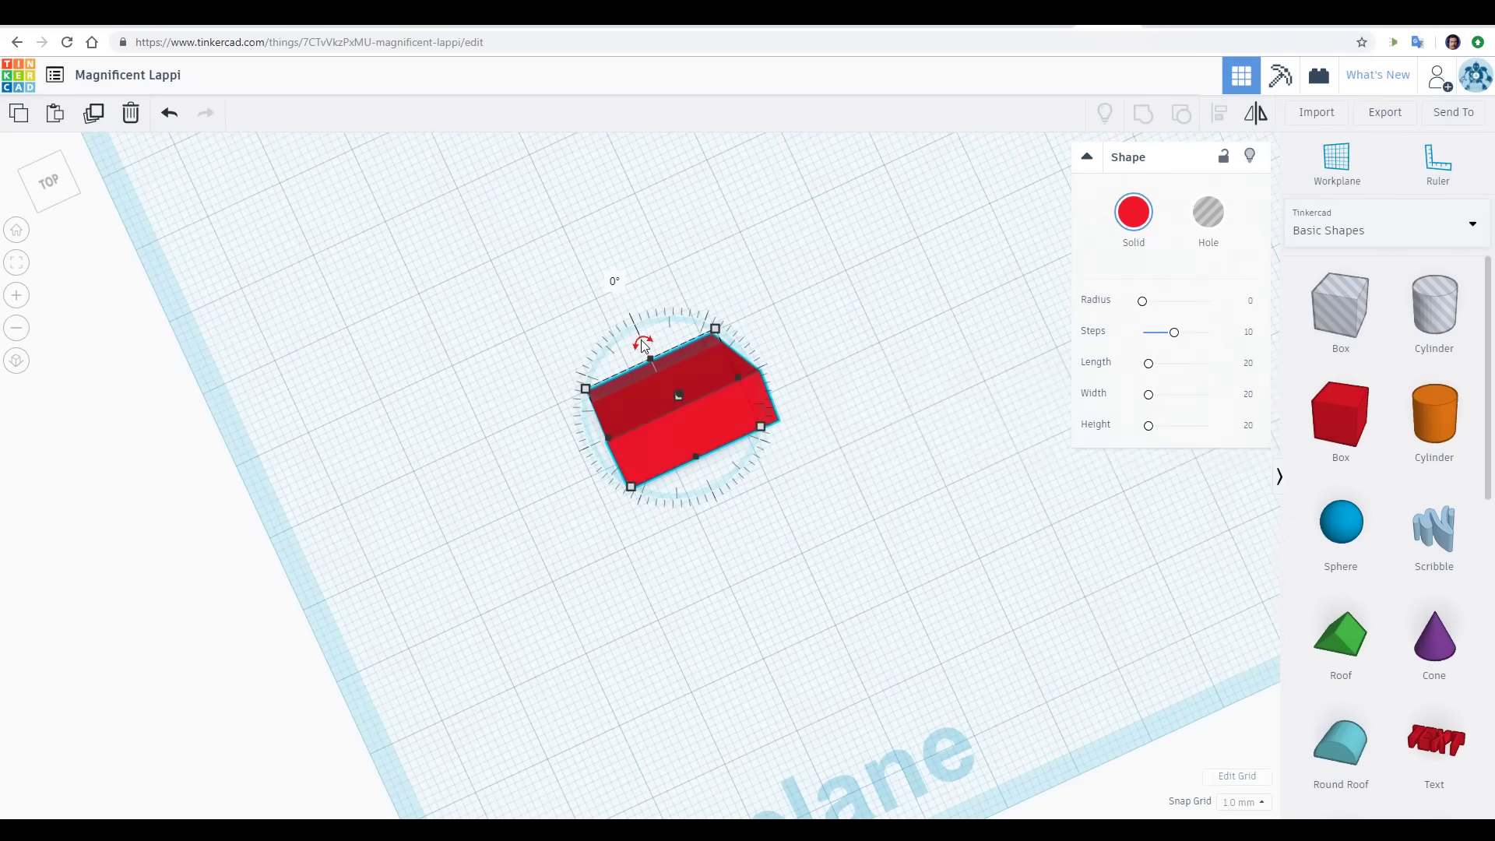
{"action": "left_click_drag", "start_coordinate": [641, 337], "coordinate": [740, 380]}
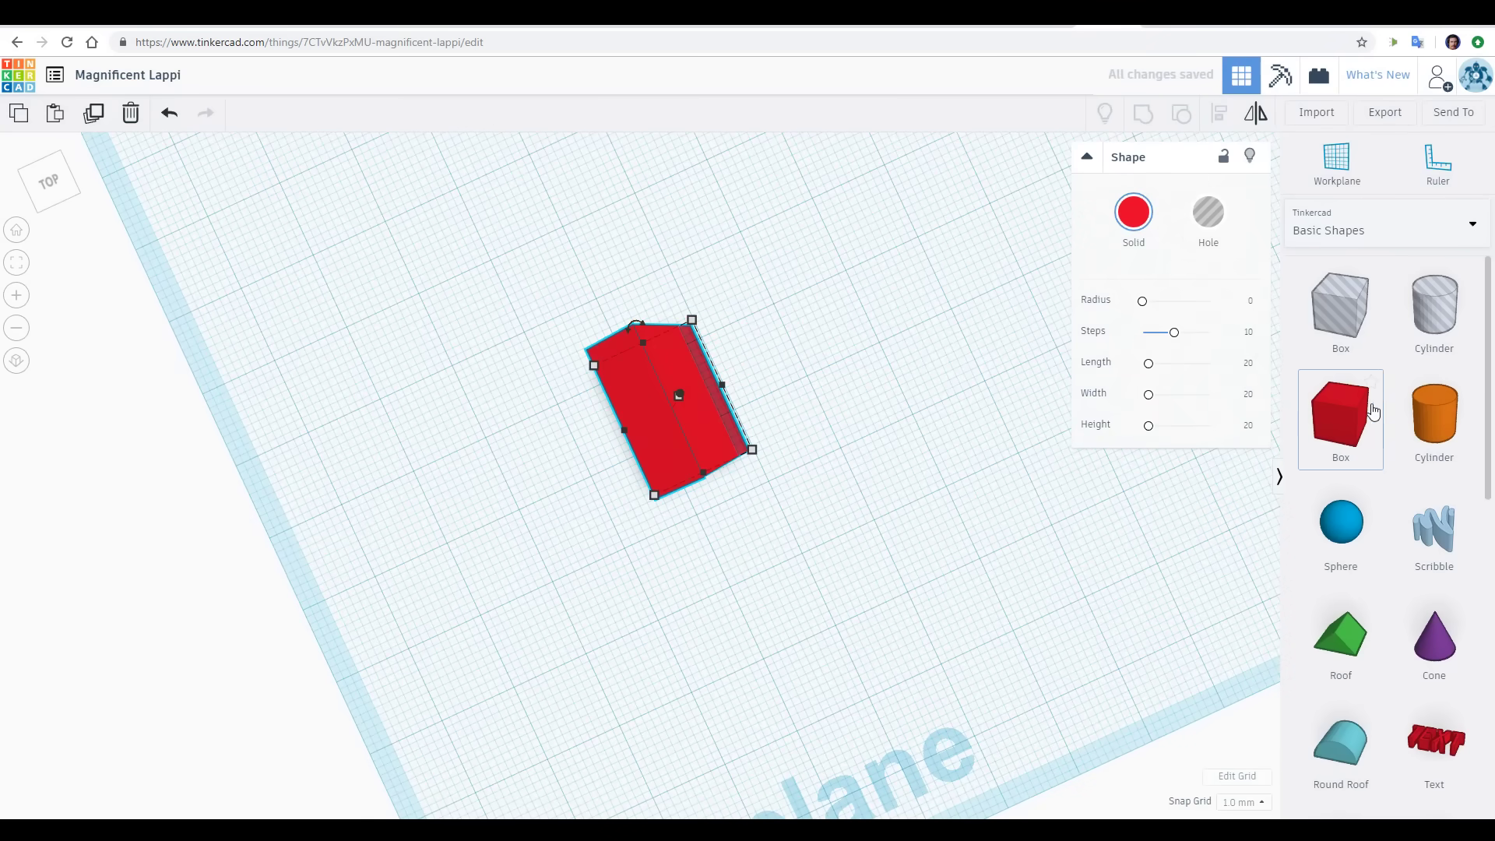
{"action": "left_click_drag", "start_coordinate": [1434, 414], "coordinate": [690, 297]}
Step: Select both the box and the cylinder and group them into one red shape
{"action": "scroll", "coordinate": [826, 428], "scroll_direction": "up", "scroll_amount": 5}
{"action": "right_click_drag", "start_coordinate": [814, 382], "coordinate": [530, 291]}
{"action": "left_click_drag", "start_coordinate": [615, 339], "coordinate": [924, 563]}
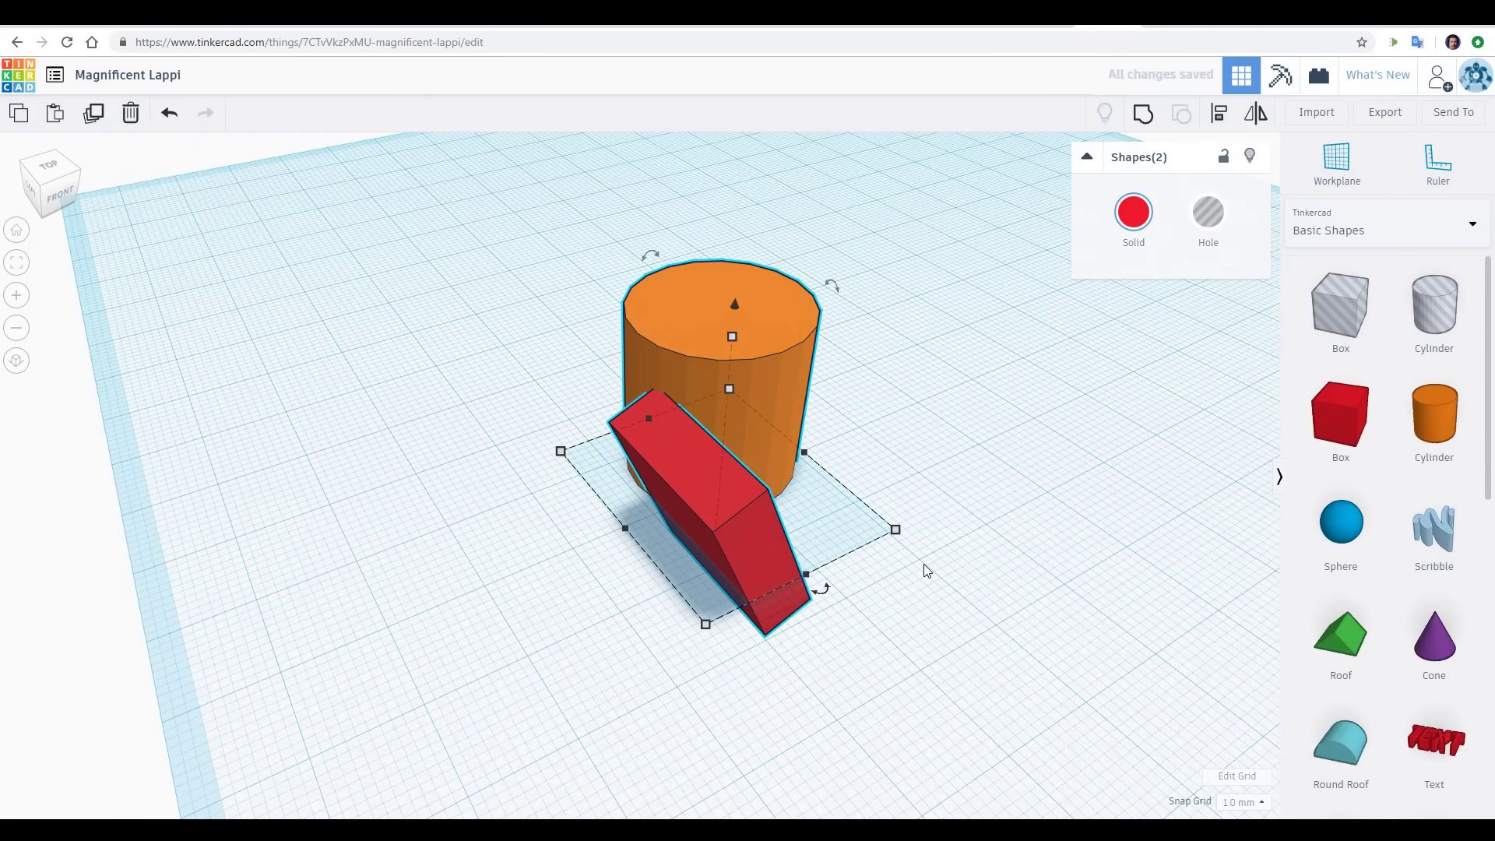
{"action": "left_click", "coordinate": [1143, 114]}
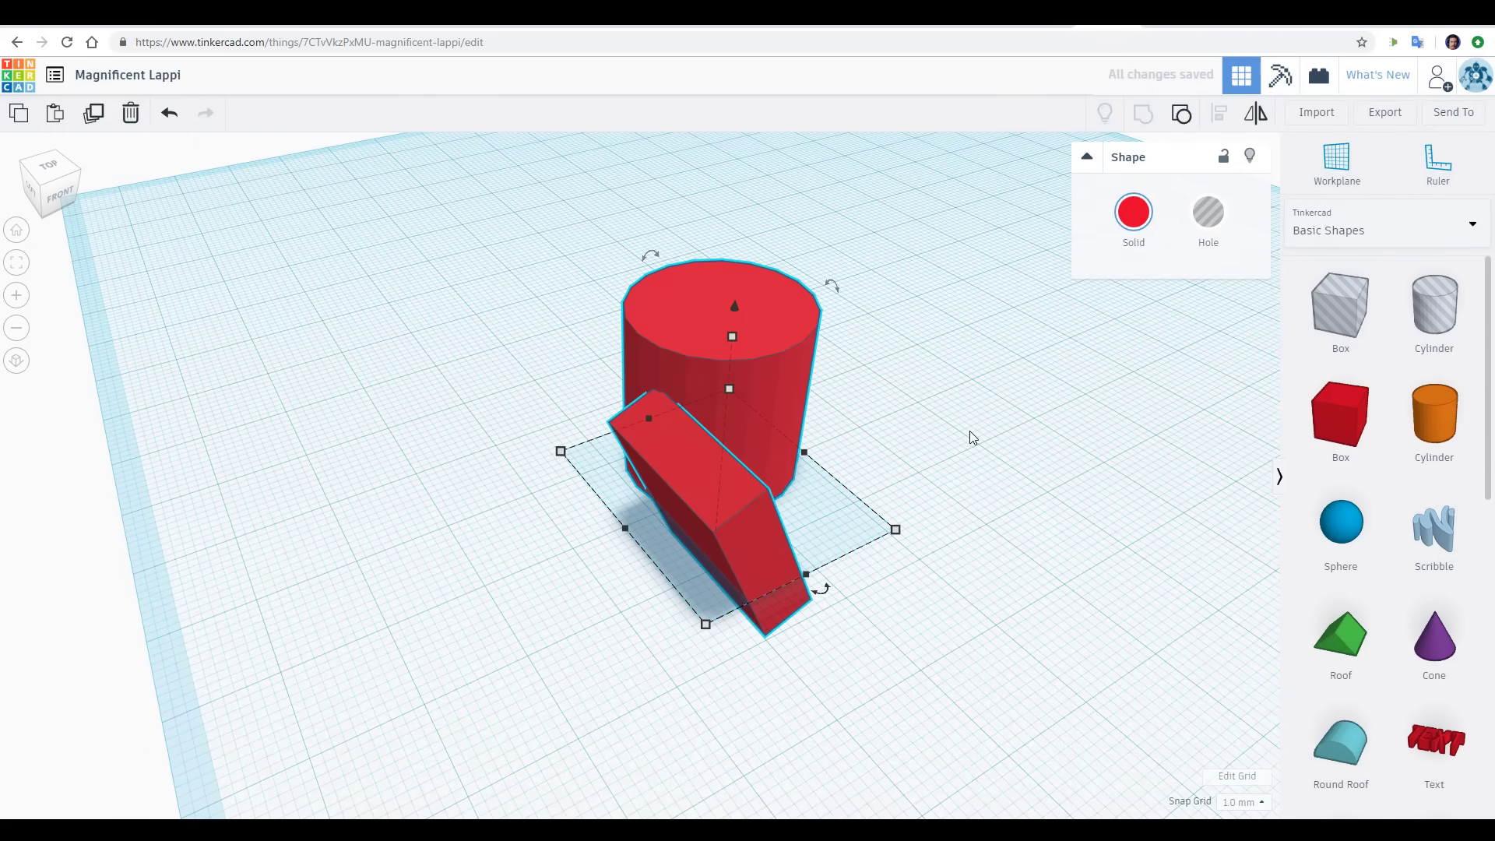
{"action": "right_click_drag", "start_coordinate": [969, 431], "coordinate": [886, 411]}
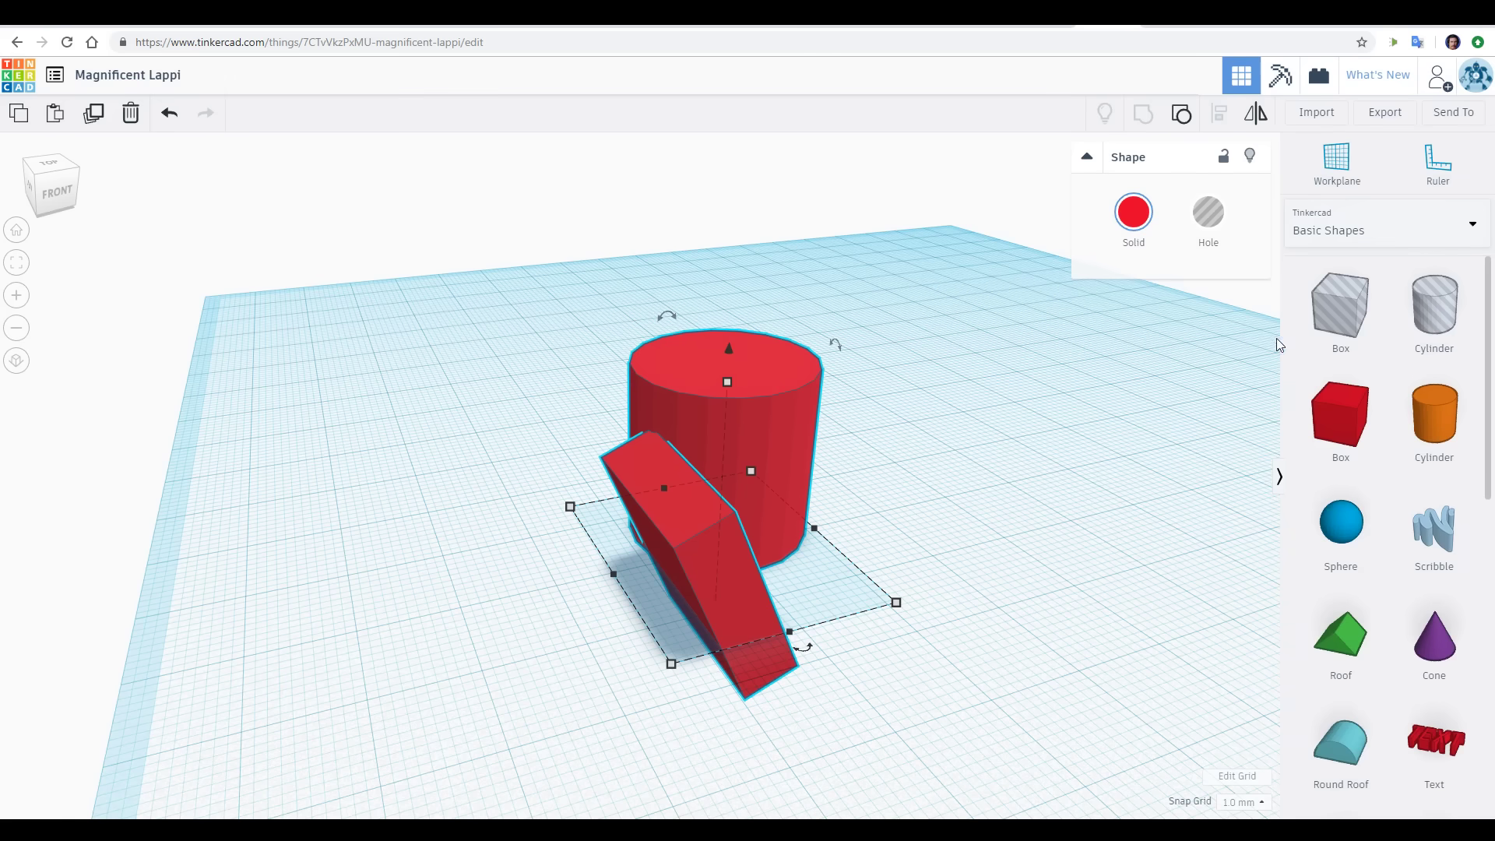
Step: Add a cylinder set to Hole, move it into the red cylinder and raise it
{"action": "left_click_drag", "start_coordinate": [1380, 409], "coordinate": [937, 502]}
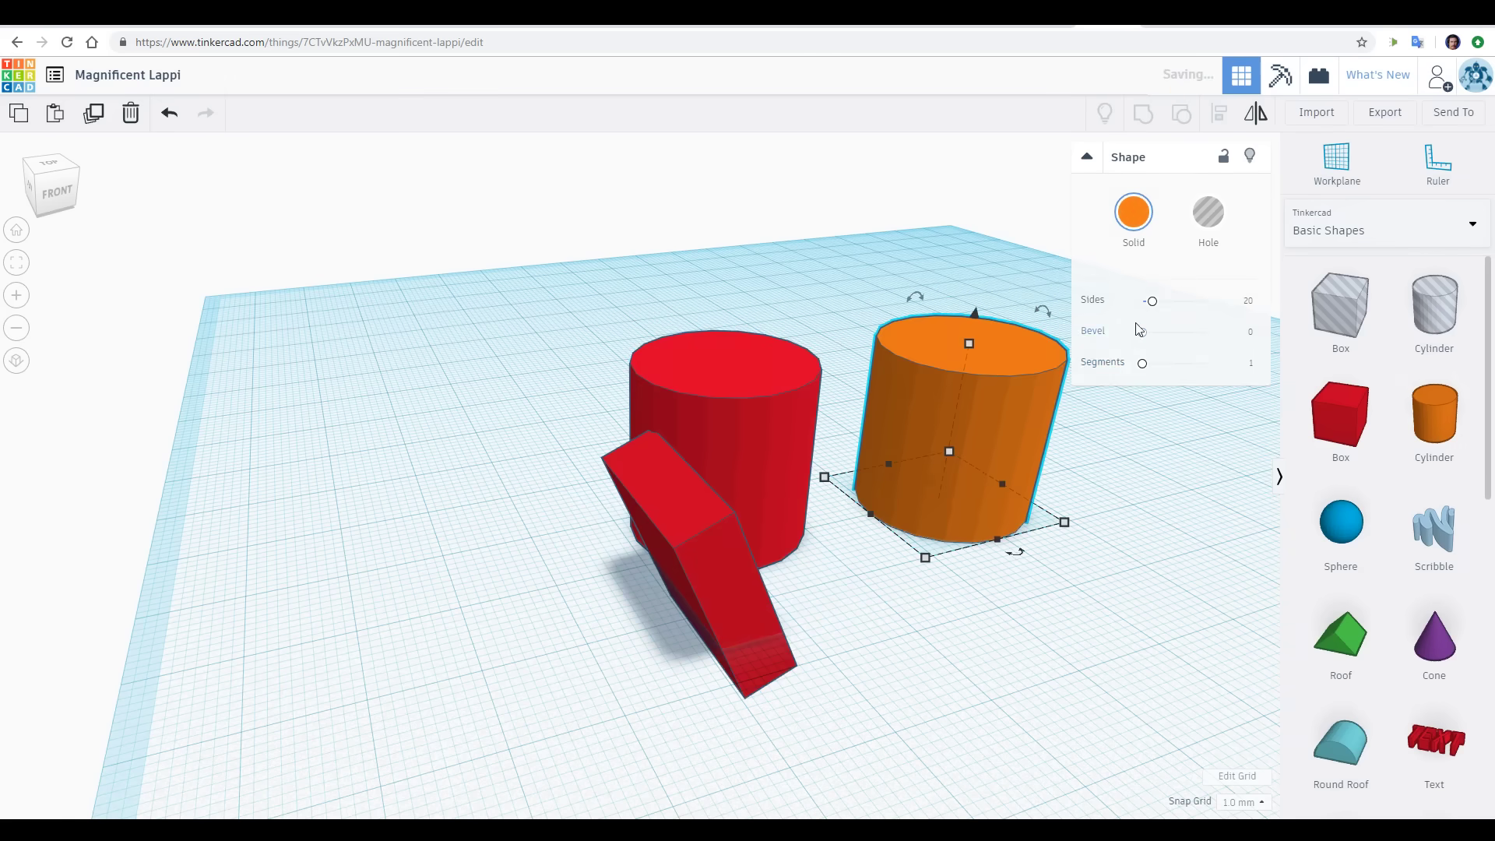
{"action": "left_click", "coordinate": [1209, 213]}
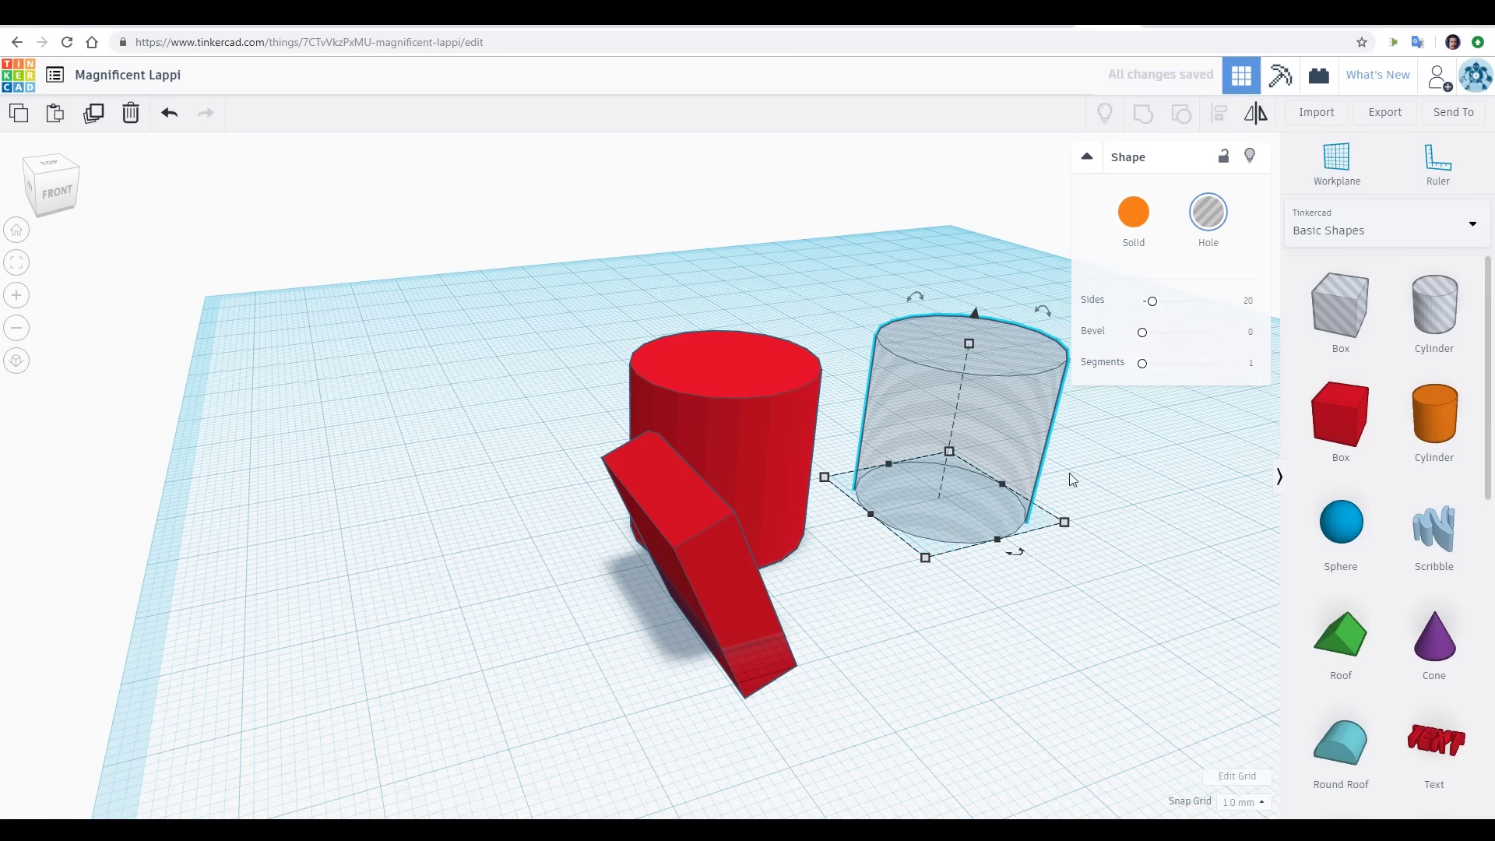
{"action": "left_click_drag", "start_coordinate": [946, 401], "coordinate": [733, 425]}
{"action": "left_click_drag", "start_coordinate": [722, 344], "coordinate": [732, 257]}
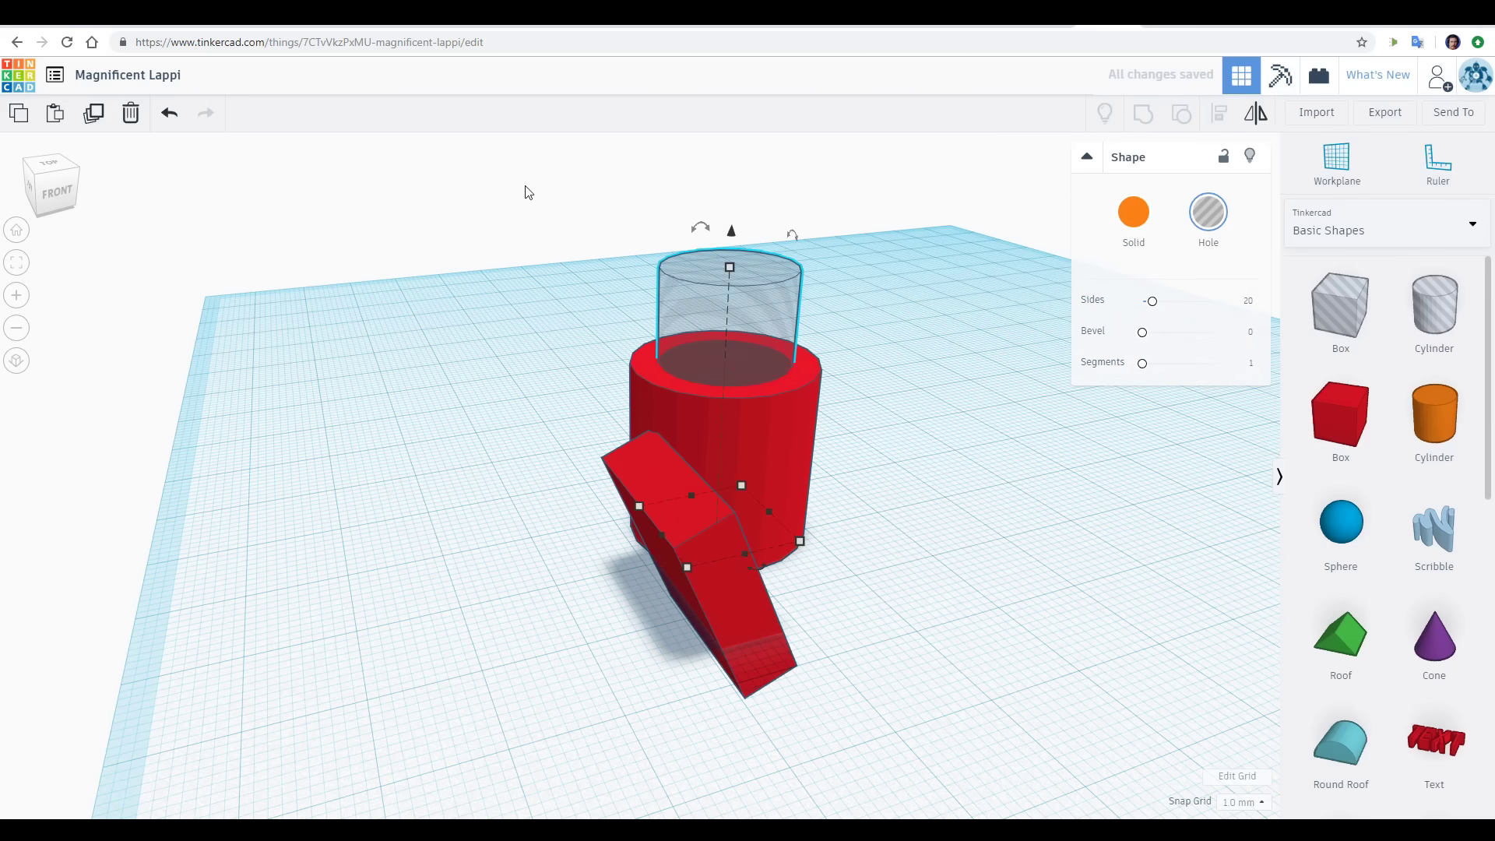
Step: Group the hole with the red shape to hollow the cylinder into a ring
{"action": "left_click_drag", "start_coordinate": [526, 191], "coordinate": [926, 712]}
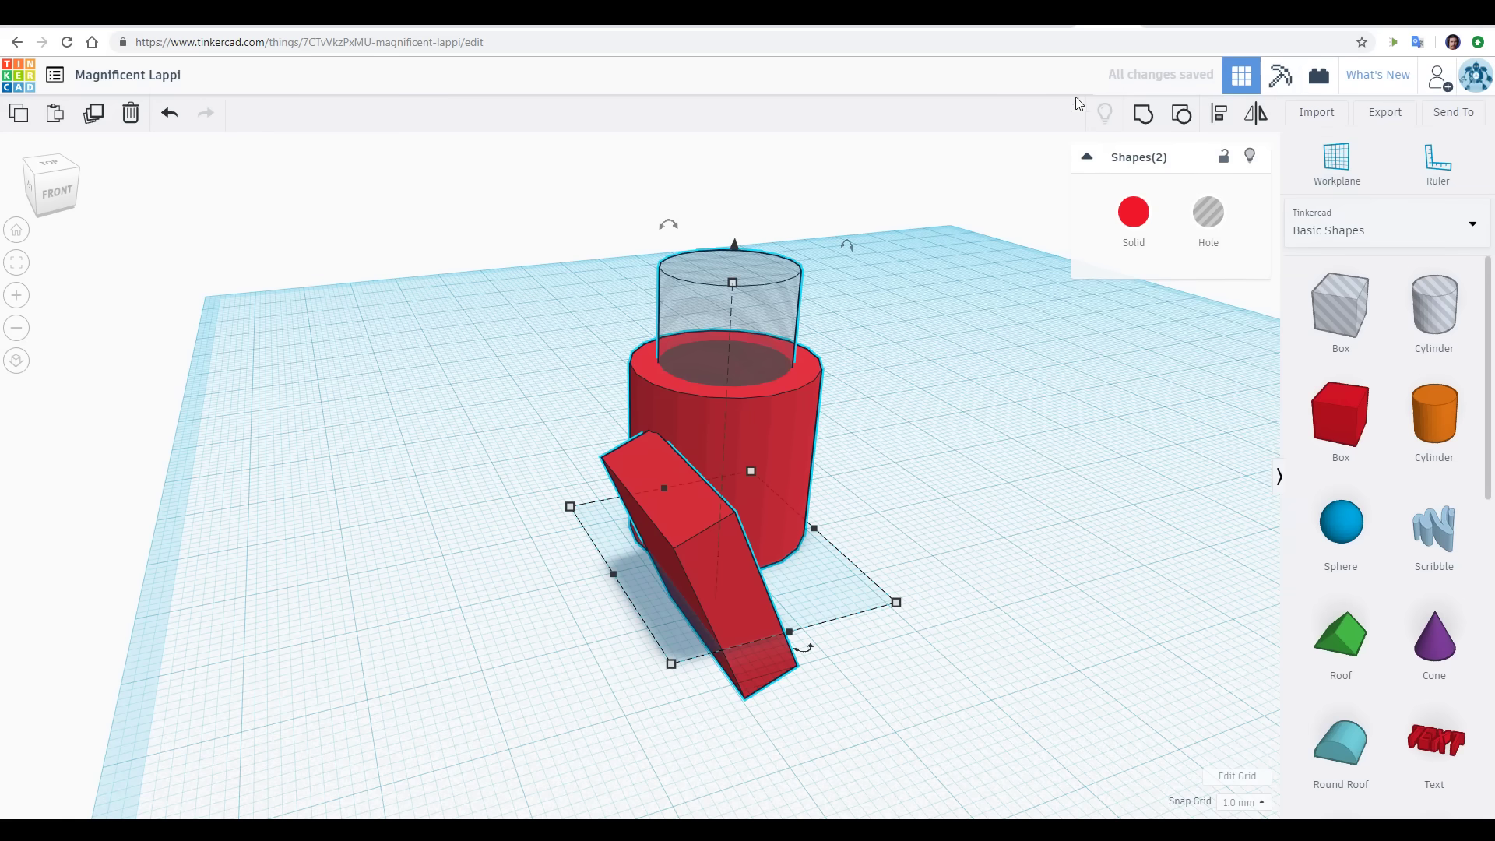
{"action": "left_click", "coordinate": [1142, 114]}
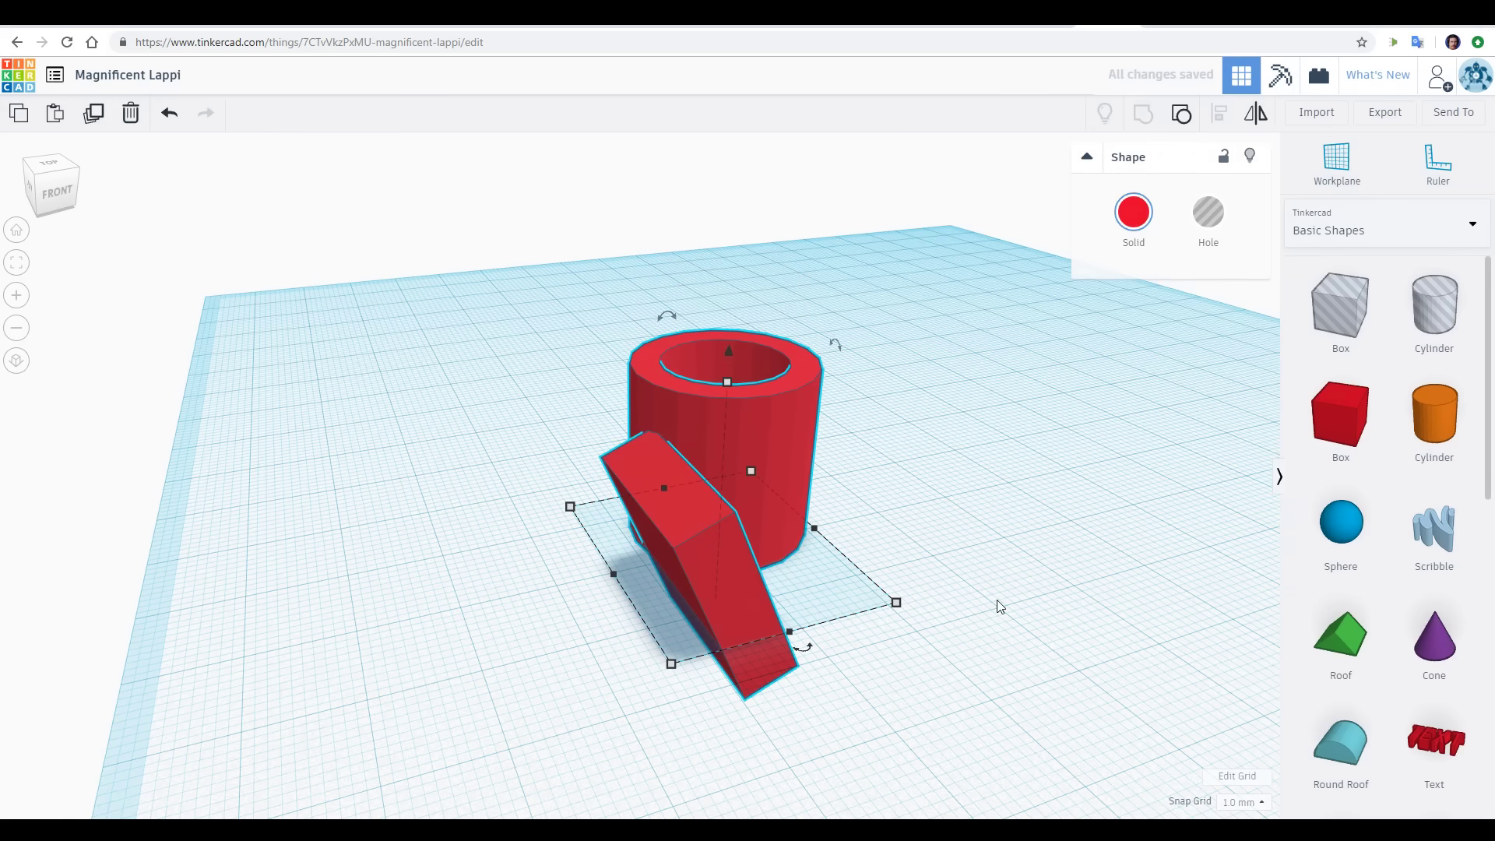
{"action": "right_click_drag", "start_coordinate": [999, 606], "coordinate": [971, 313]}
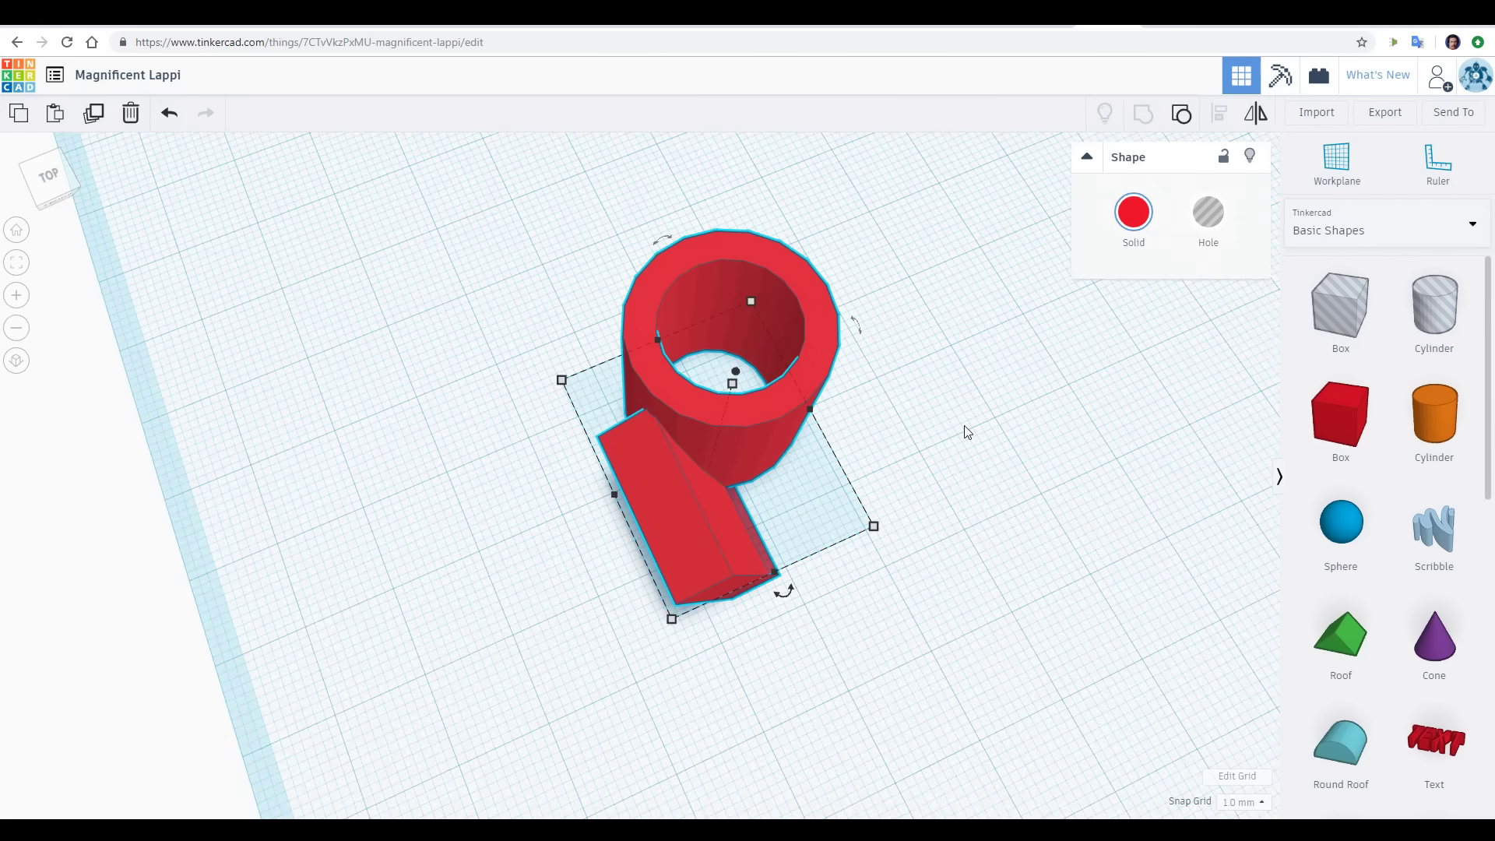
{"action": "scroll", "coordinate": [1407, 463], "scroll_direction": "down", "scroll_amount": 8}
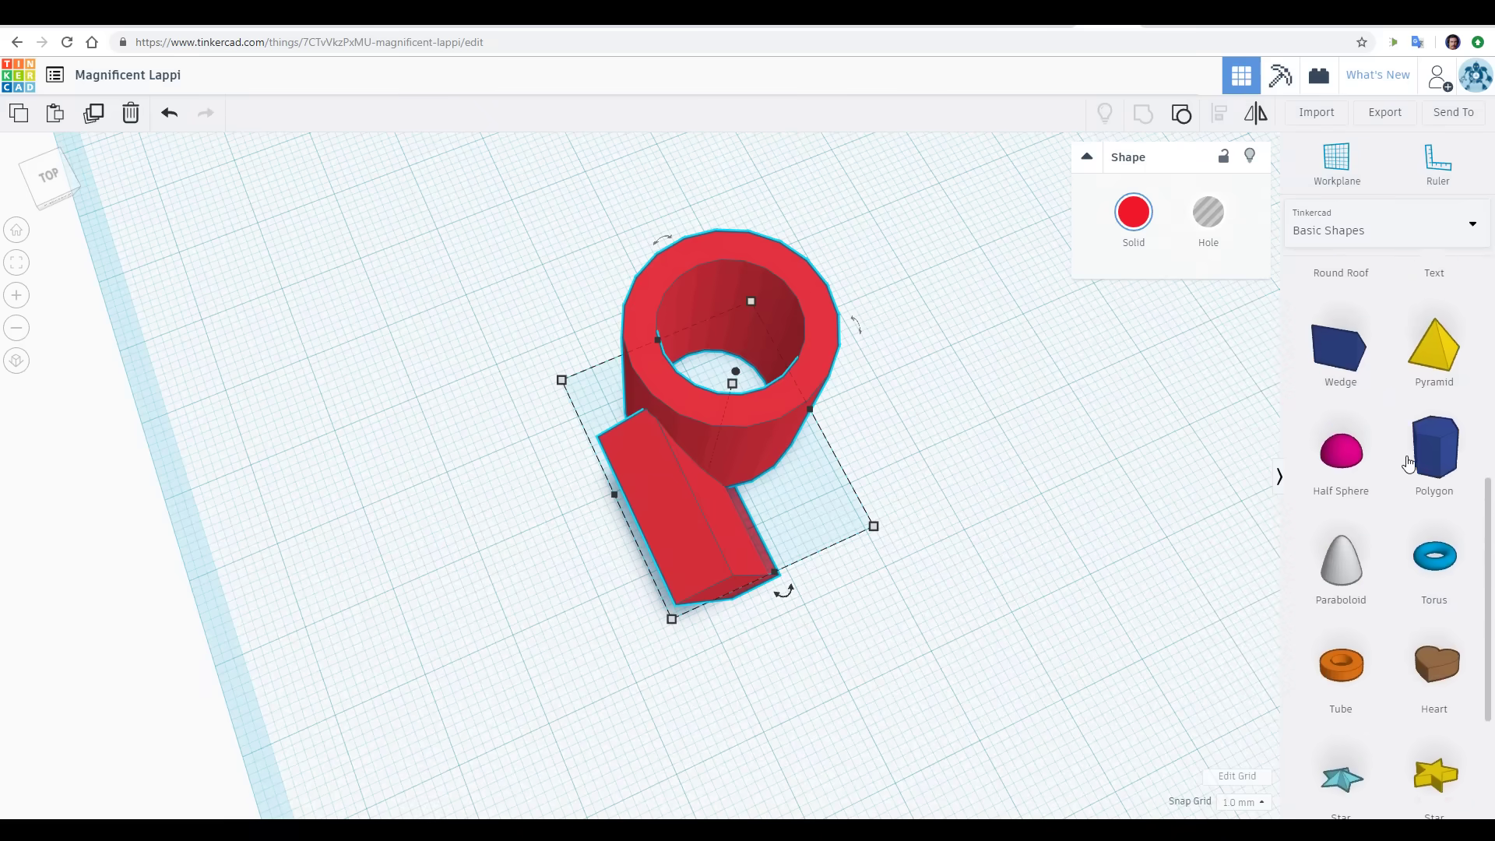
Step: Place a Metric gear (18 teeth, module 1) from Shape Generators > All beside the ring
{"action": "scroll", "coordinate": [1413, 463], "scroll_direction": "up", "scroll_amount": 8}
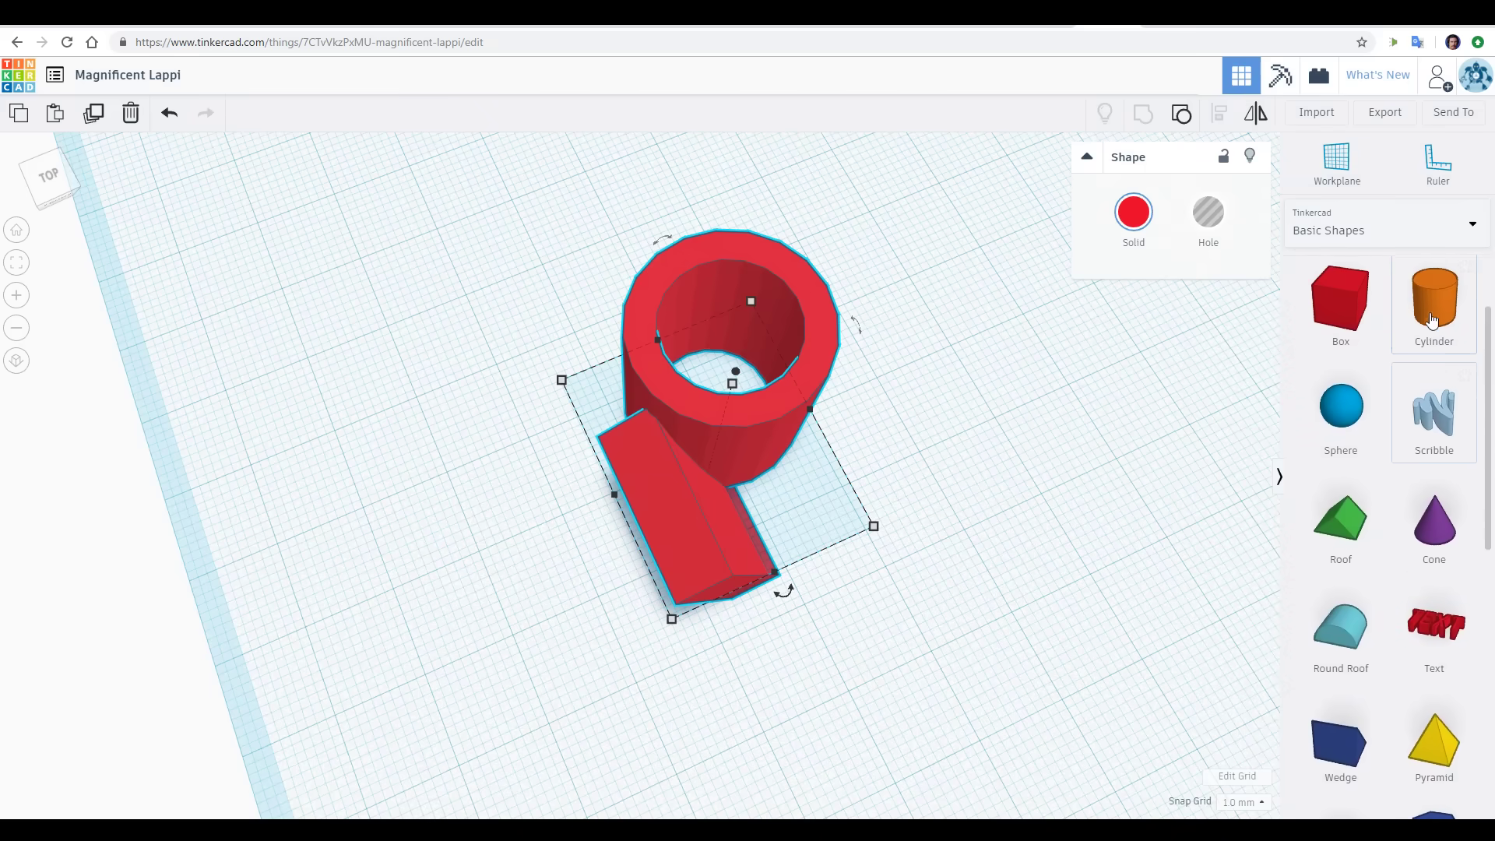
{"action": "left_click", "coordinate": [1463, 231]}
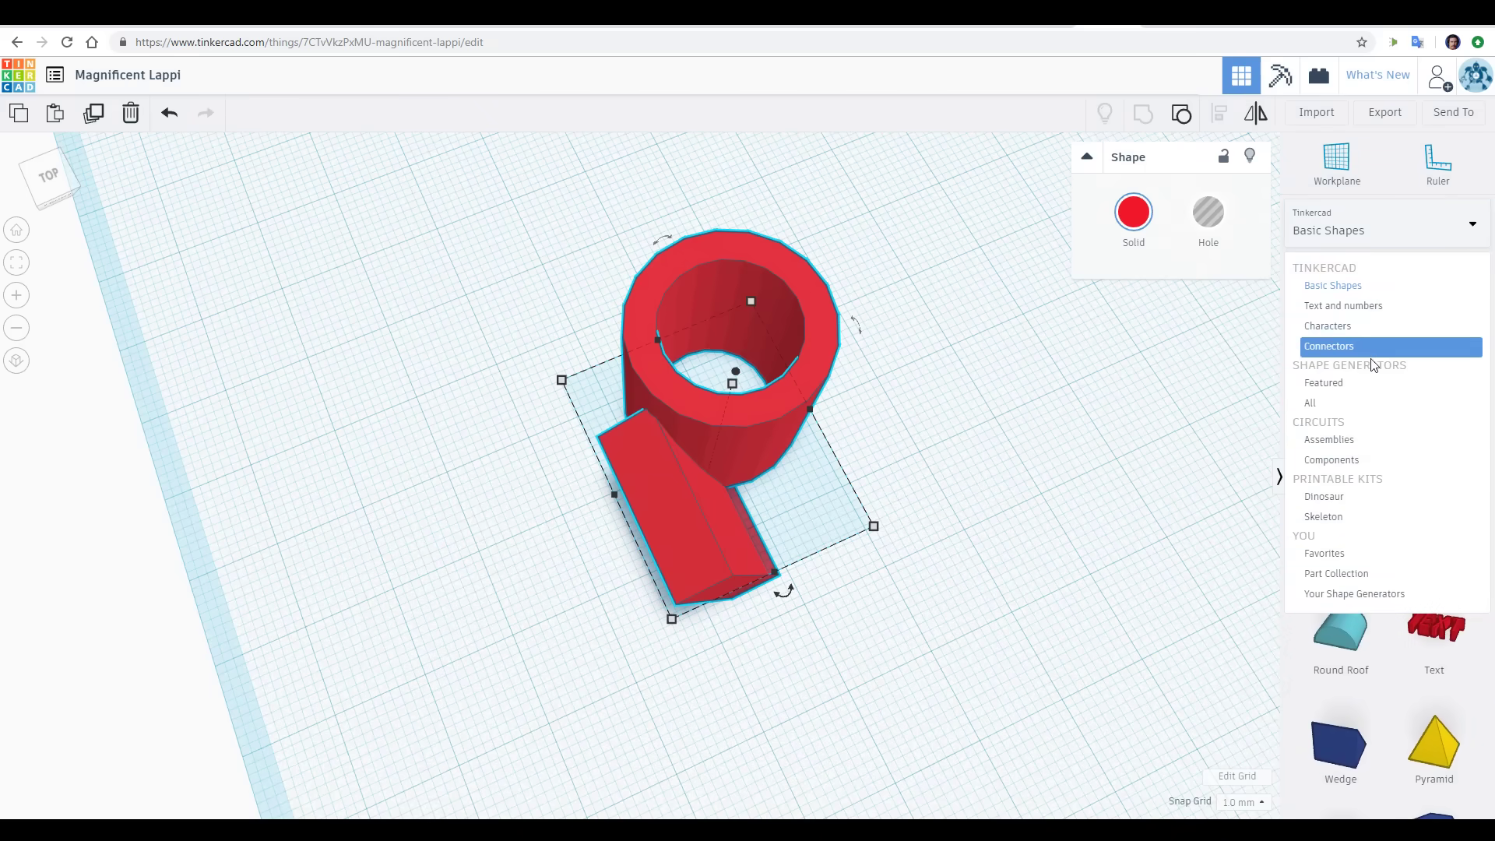
{"action": "left_click", "coordinate": [1313, 405]}
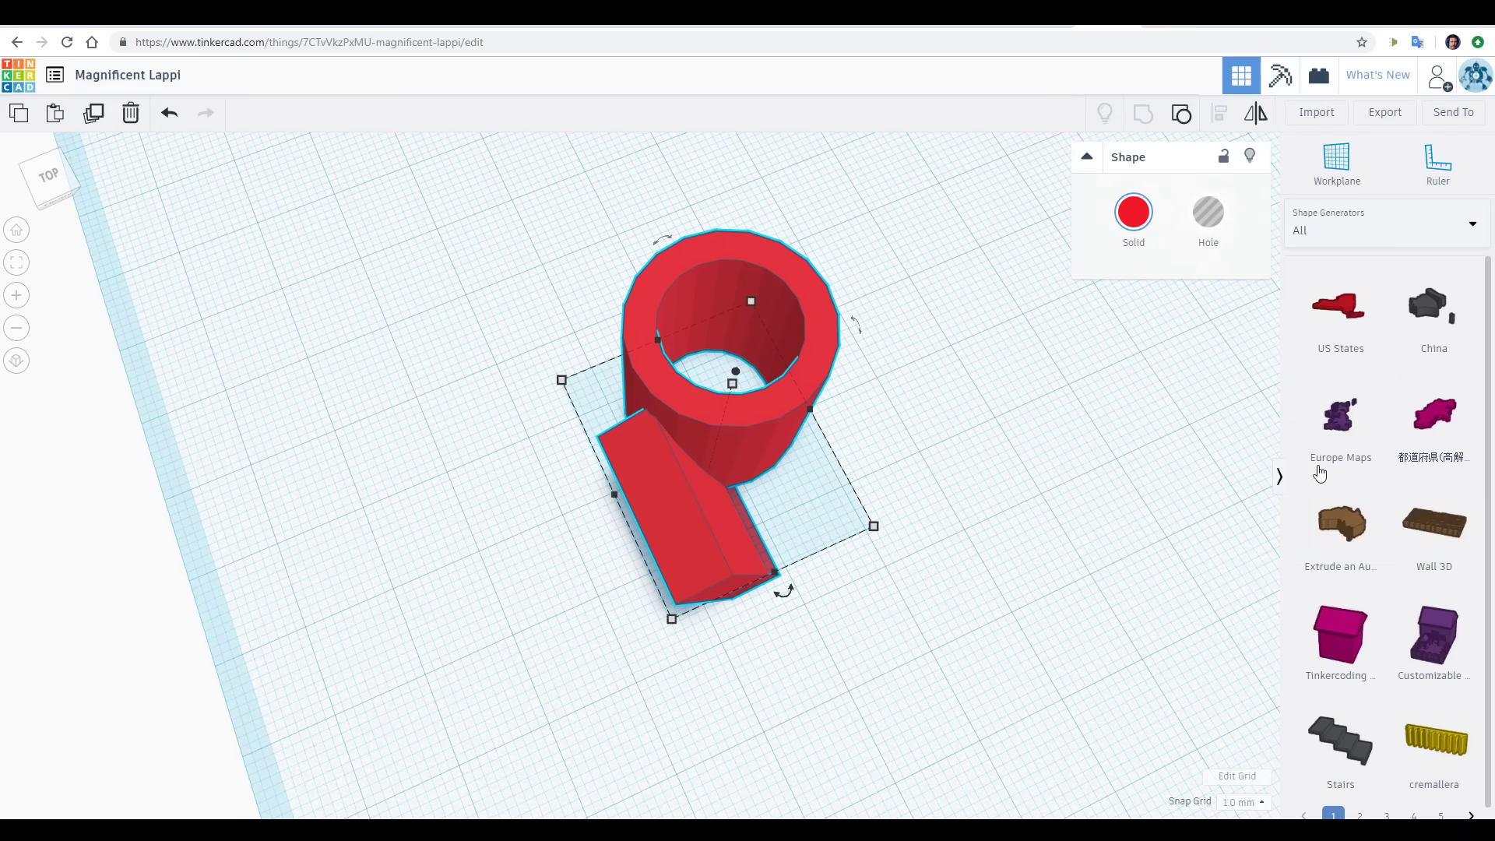
{"action": "scroll", "coordinate": [1378, 498], "scroll_direction": "down", "scroll_amount": 5}
{"action": "left_click_drag", "start_coordinate": [1438, 517], "coordinate": [483, 511]}
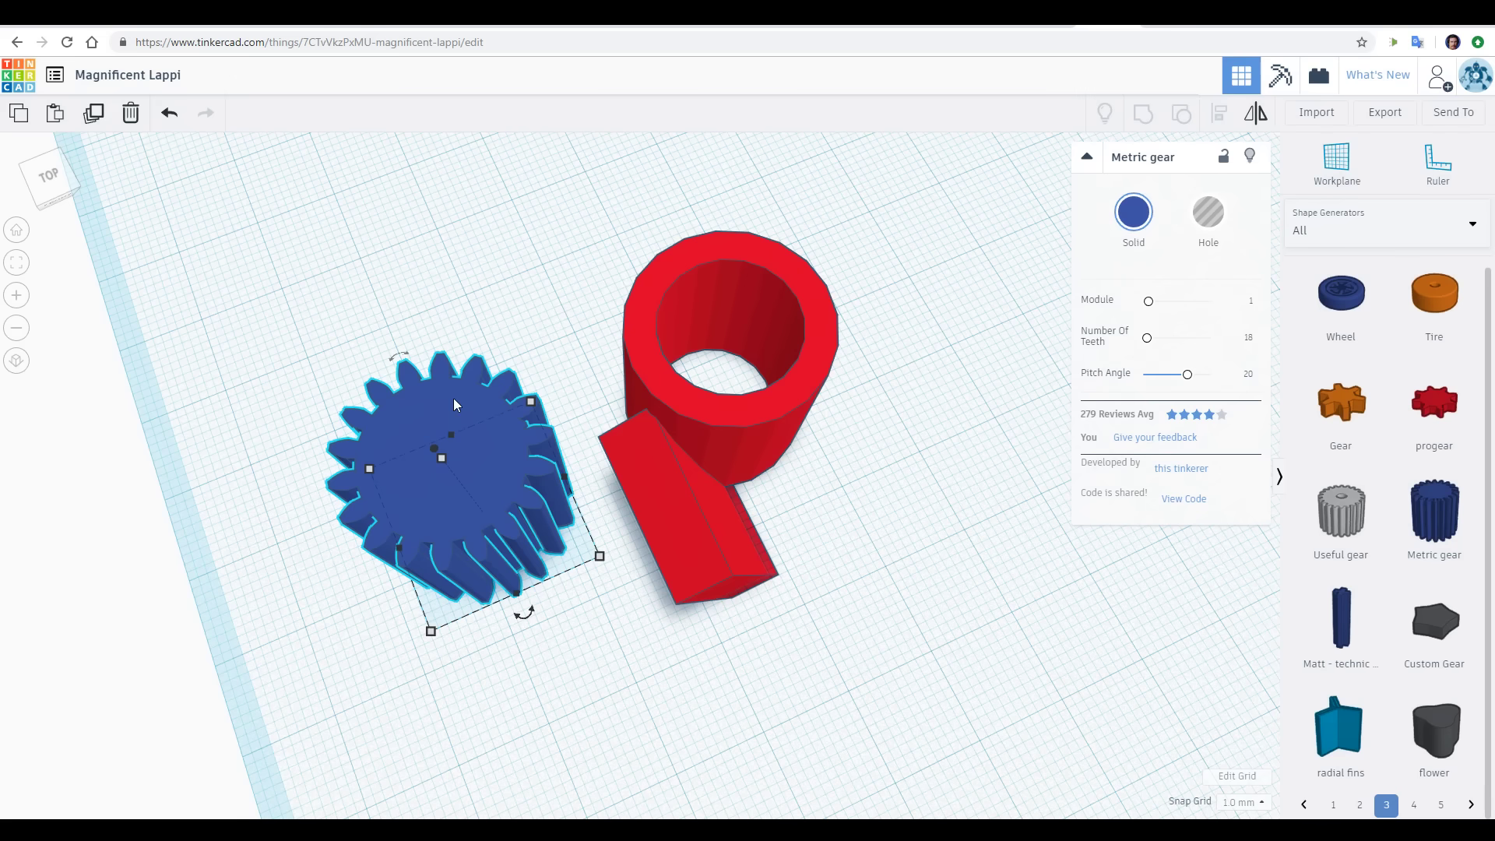
Step: Remove an accidental duplicate gear, then export everything in the design as .STL
{"action": "left_click_drag", "start_coordinate": [453, 399], "coordinate": [525, 229], "text": "alt"}
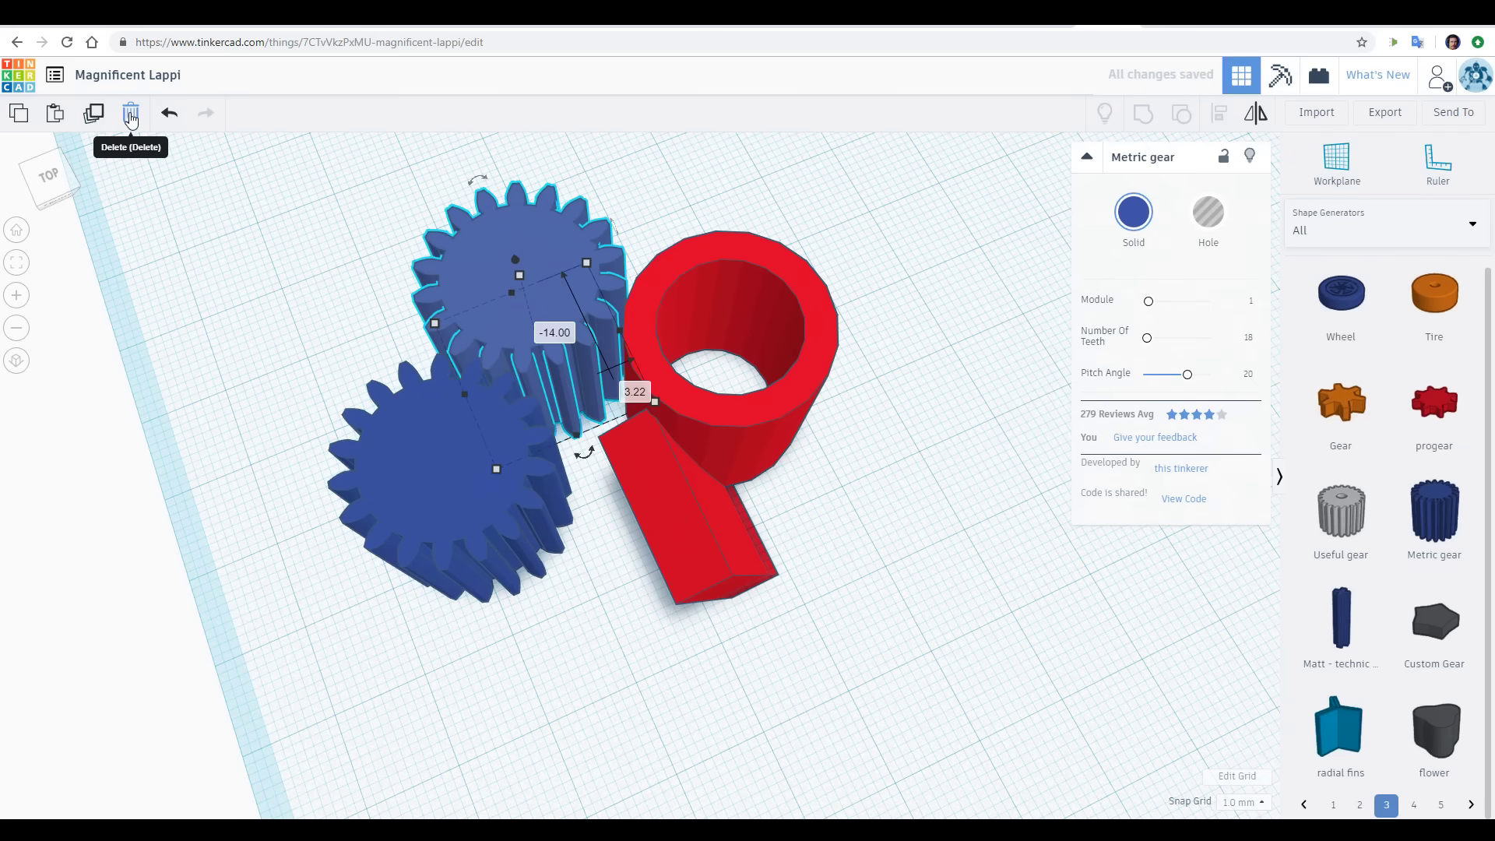
{"action": "left_click", "coordinate": [130, 115]}
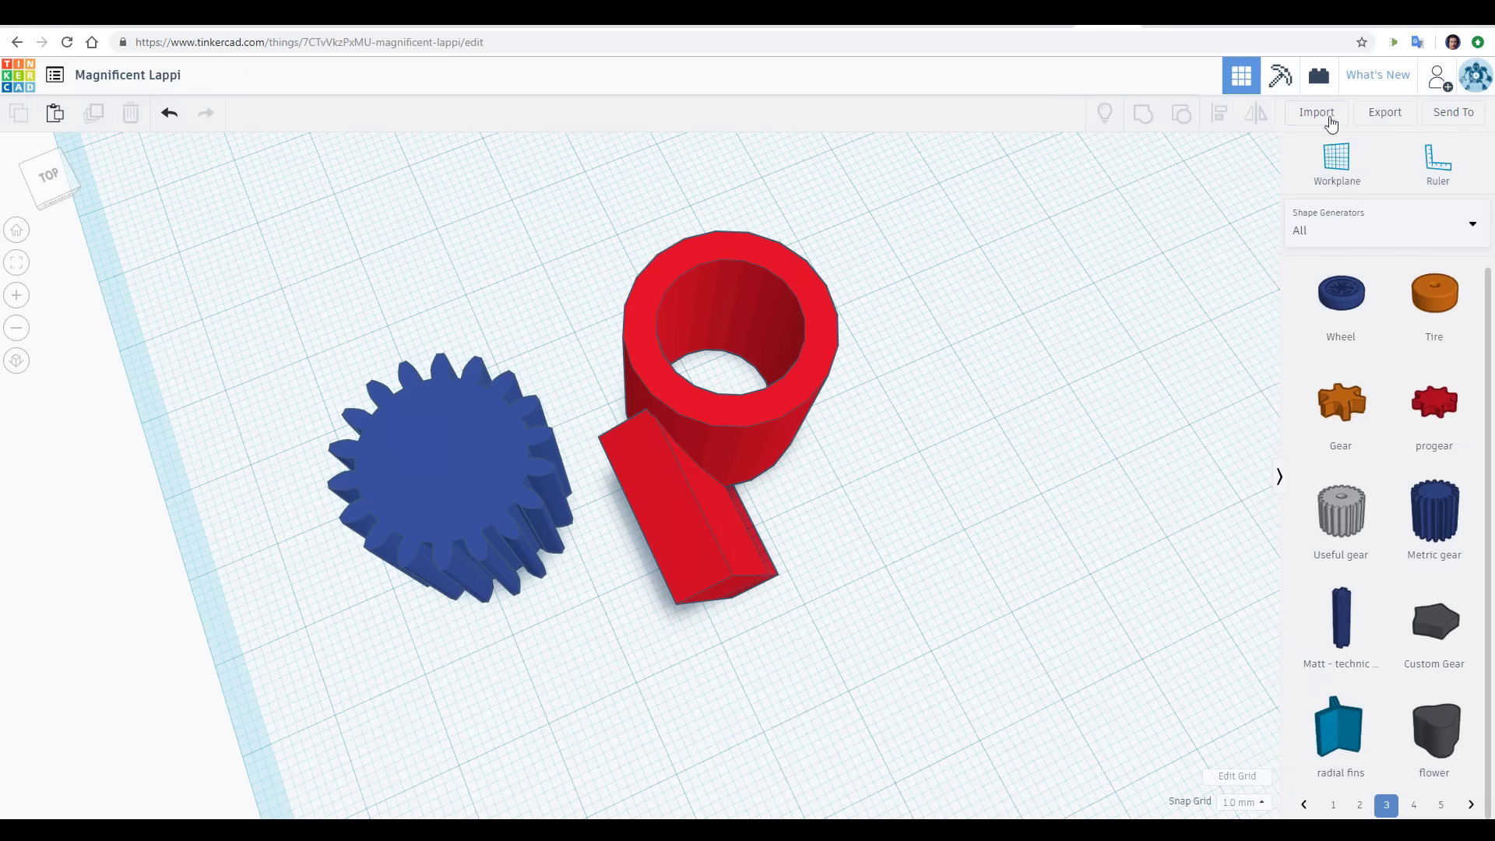
{"action": "left_click", "coordinate": [1382, 112]}
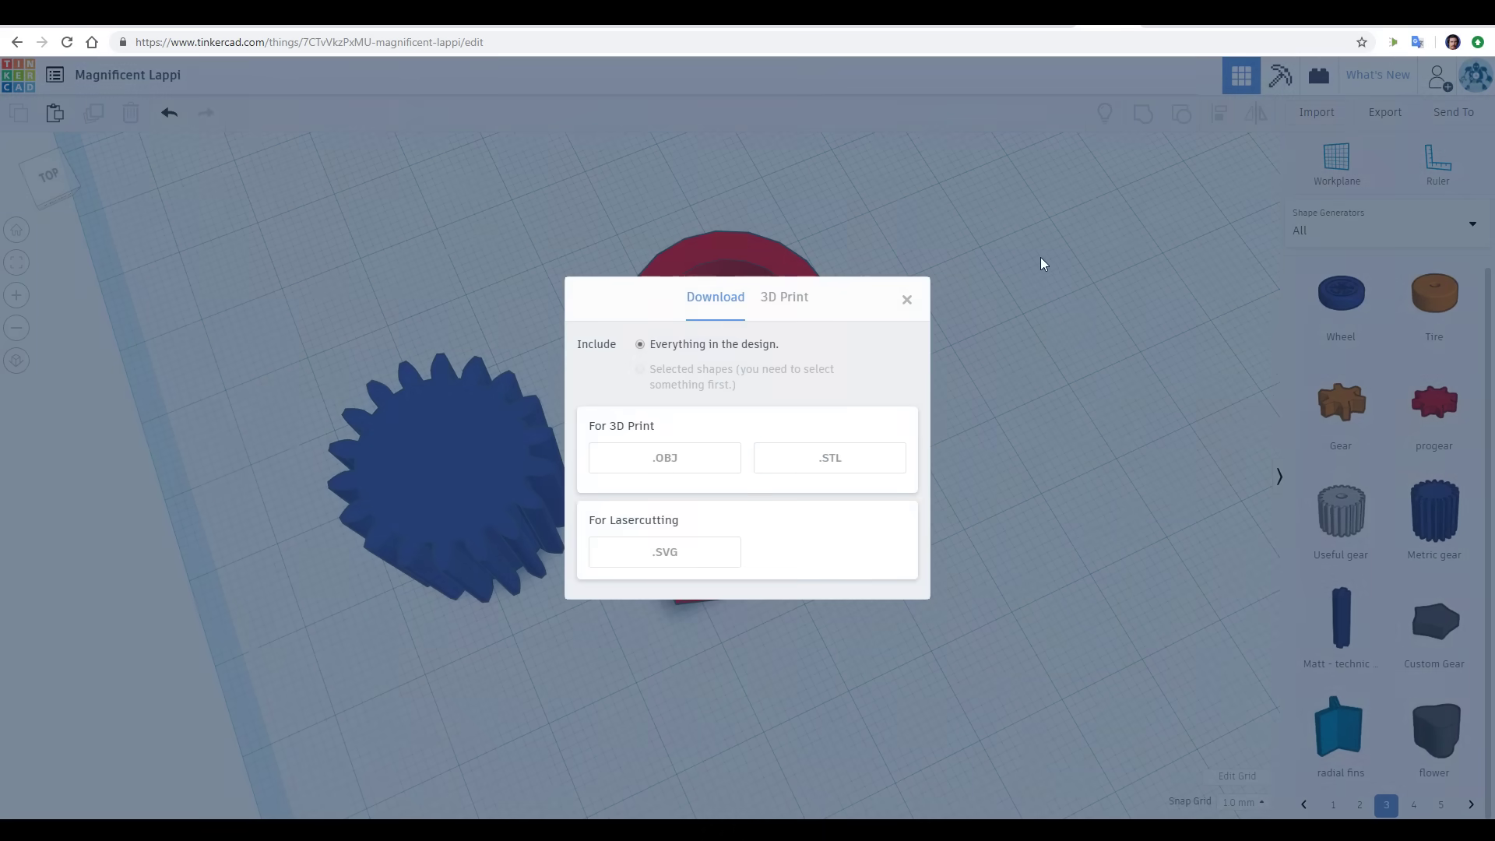
{"action": "left_click", "coordinate": [829, 465]}
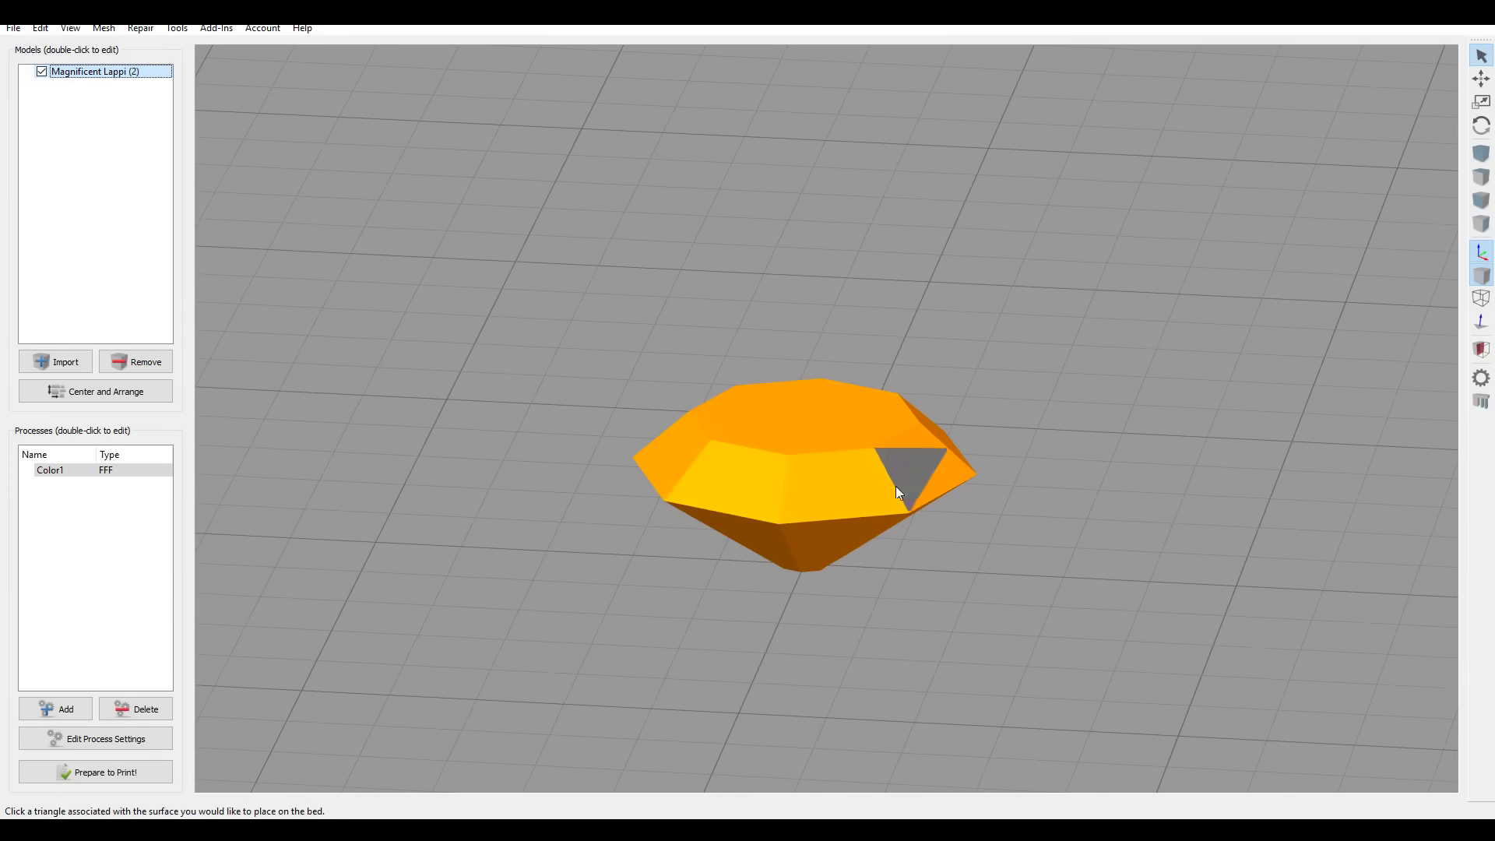
Step: Apply Place Surface on Bed to a triangle on the gem's broad top face
{"action": "left_click", "coordinate": [812, 421]}
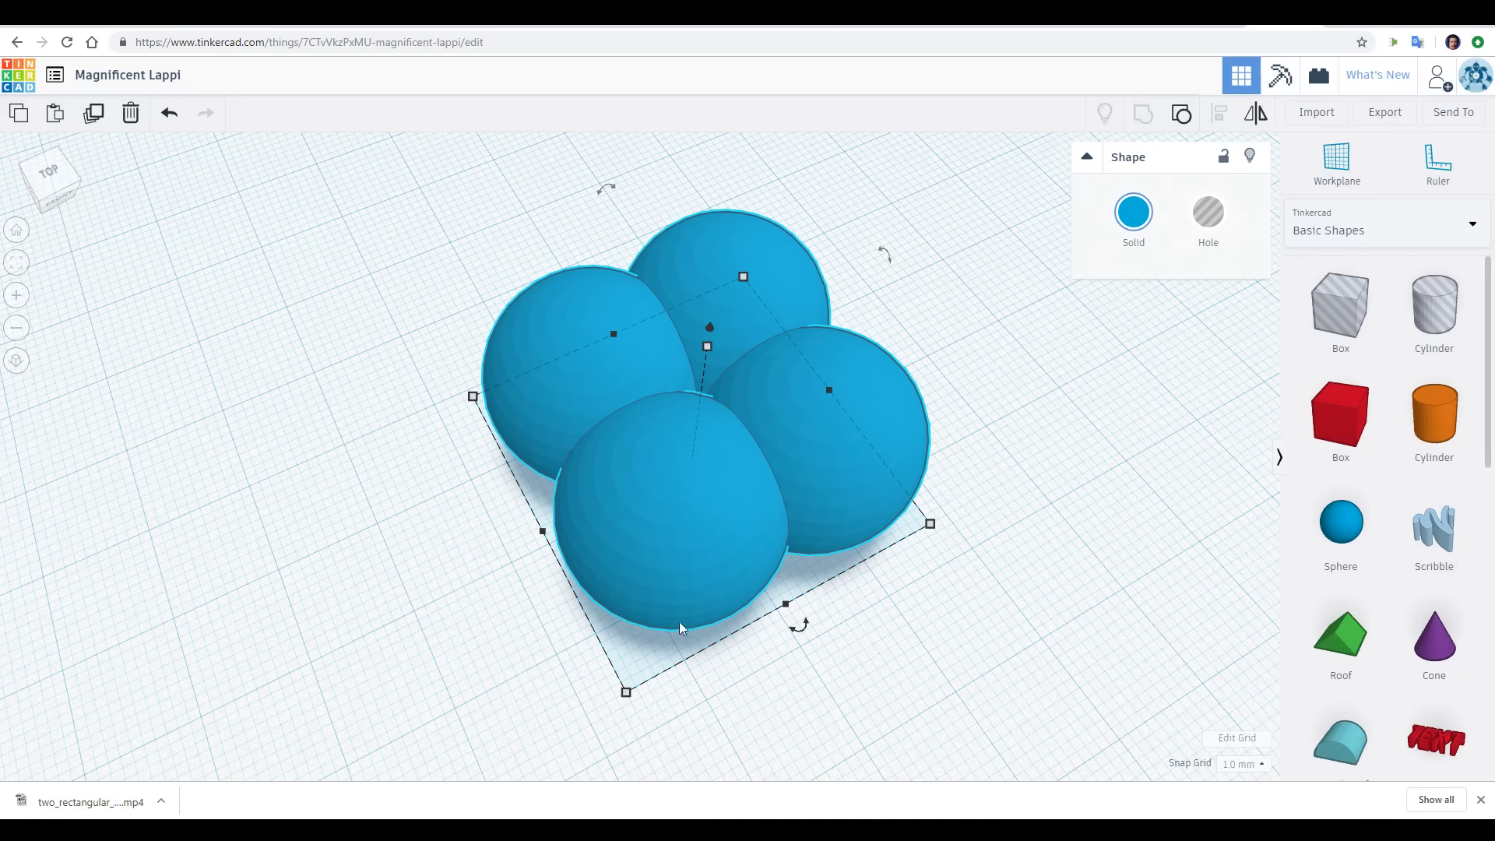
Step: Place a Box hole under the spheres, enlarge it to 48 by 44, and sink it
{"action": "right_click_drag", "start_coordinate": [747, 691], "coordinate": [751, 459]}
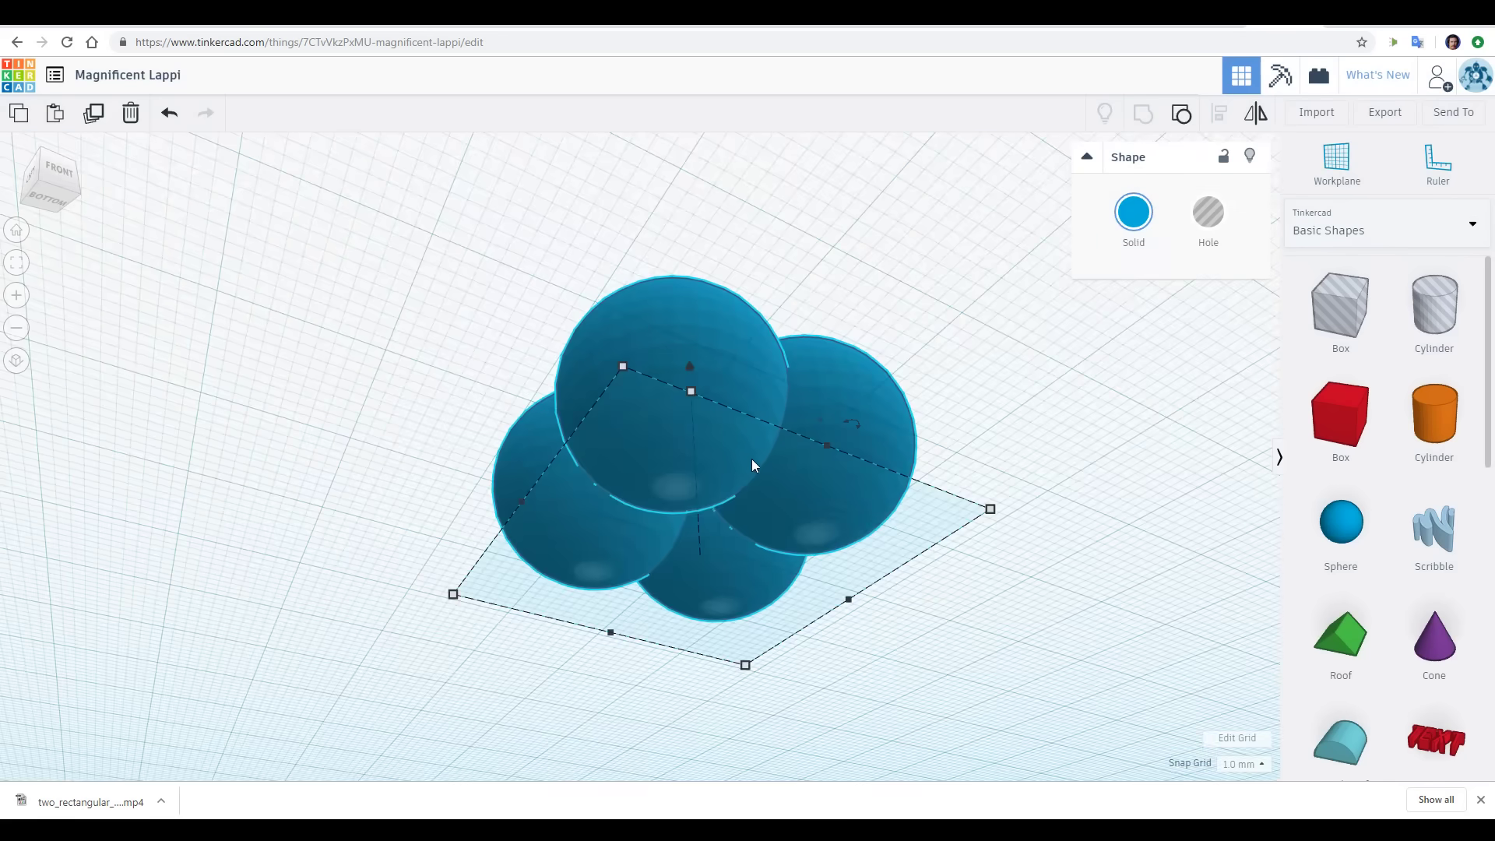
{"action": "left_click_drag", "start_coordinate": [1341, 311], "coordinate": [679, 573]}
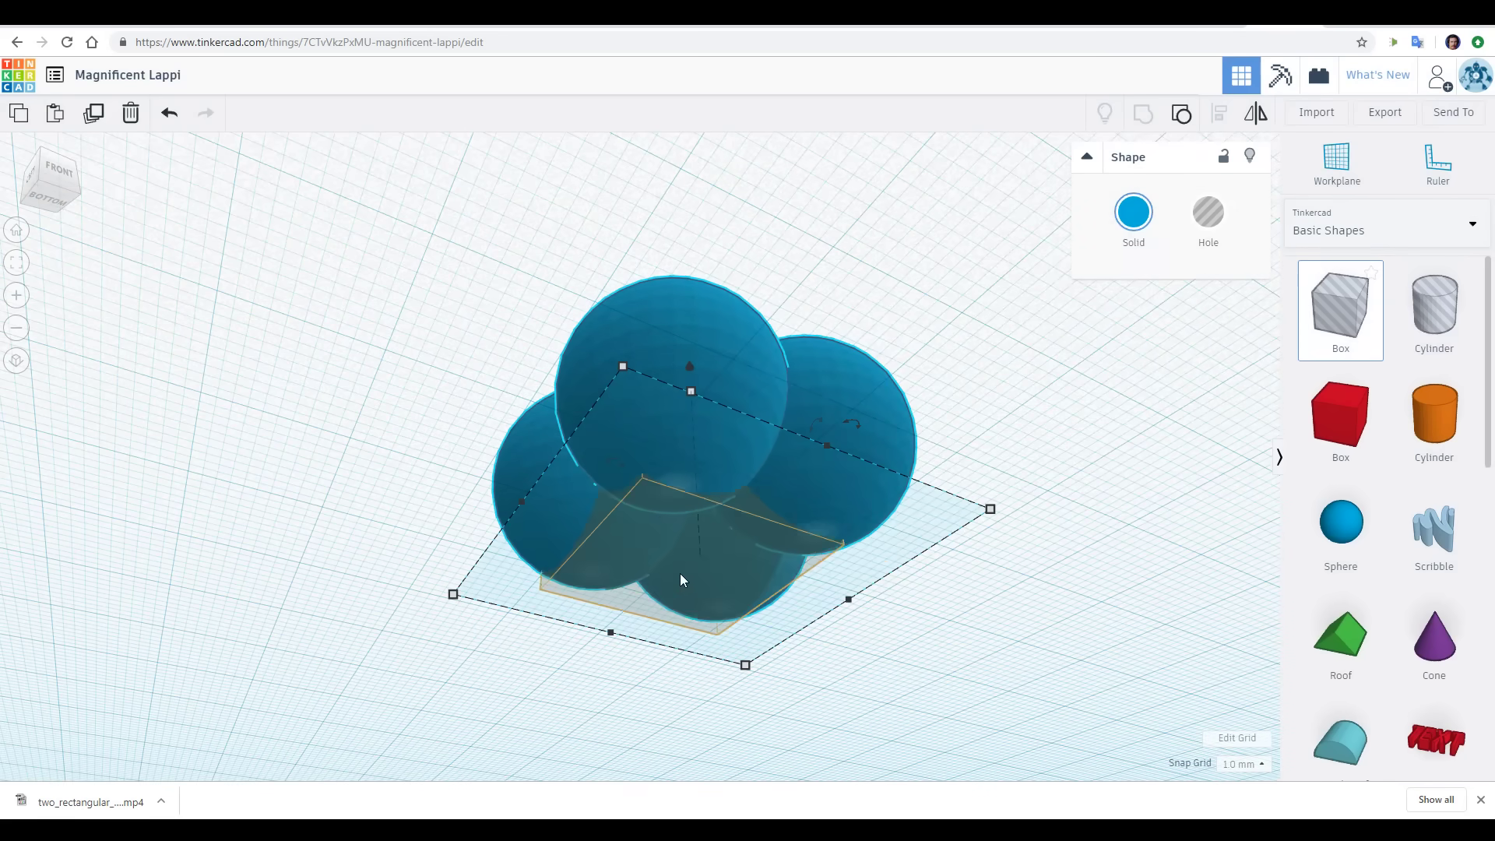
{"action": "right_click_drag", "start_coordinate": [627, 285], "coordinate": [608, 461]}
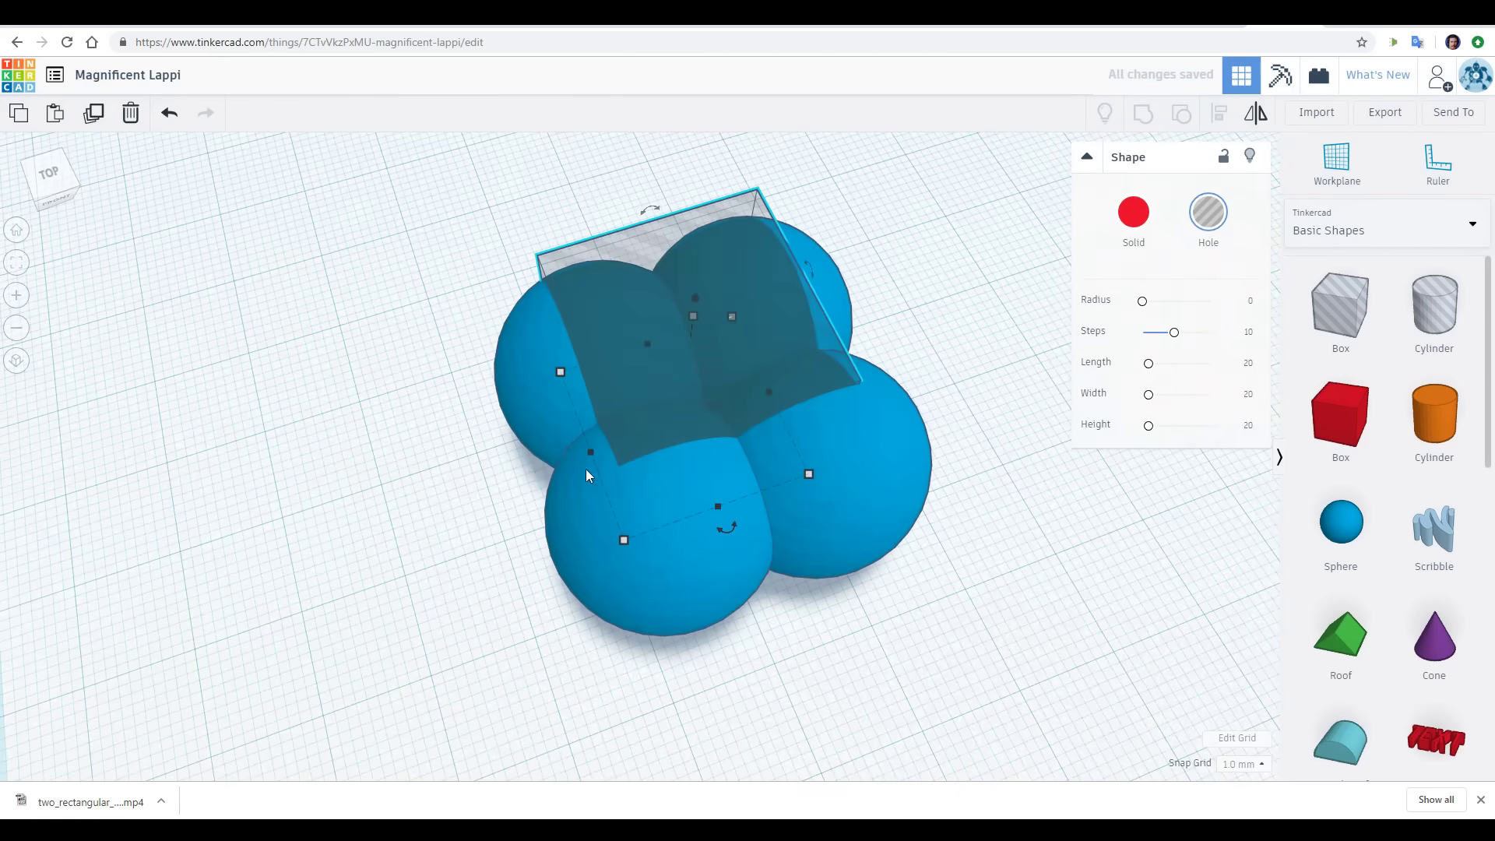
{"action": "left_click_drag", "start_coordinate": [623, 540], "coordinate": [540, 737]}
{"action": "scroll", "coordinate": [778, 424], "scroll_direction": "down", "scroll_amount": 2}
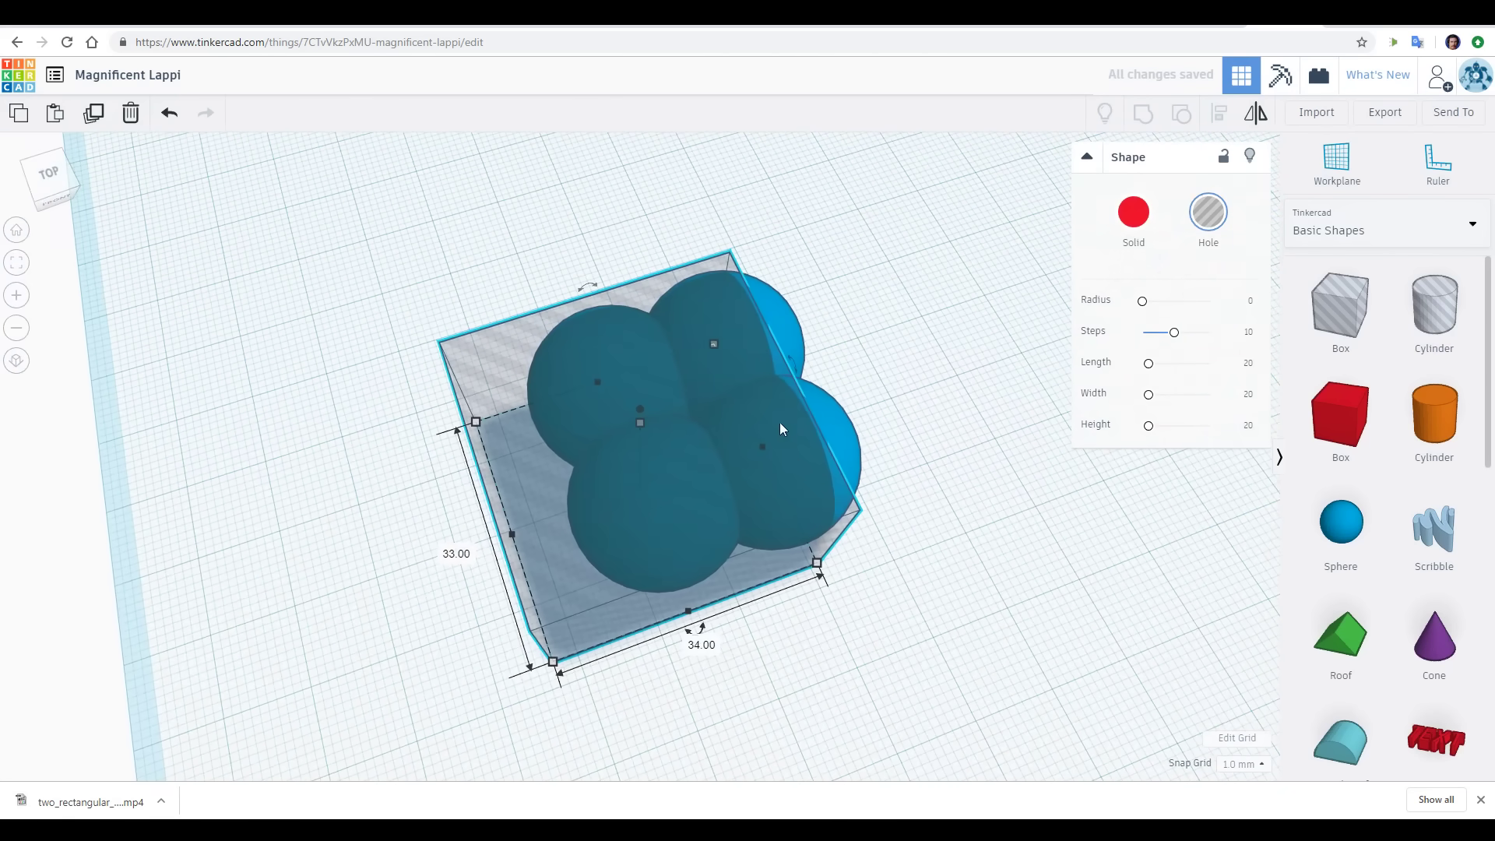
{"action": "left_click_drag", "start_coordinate": [712, 347], "coordinate": [767, 273]}
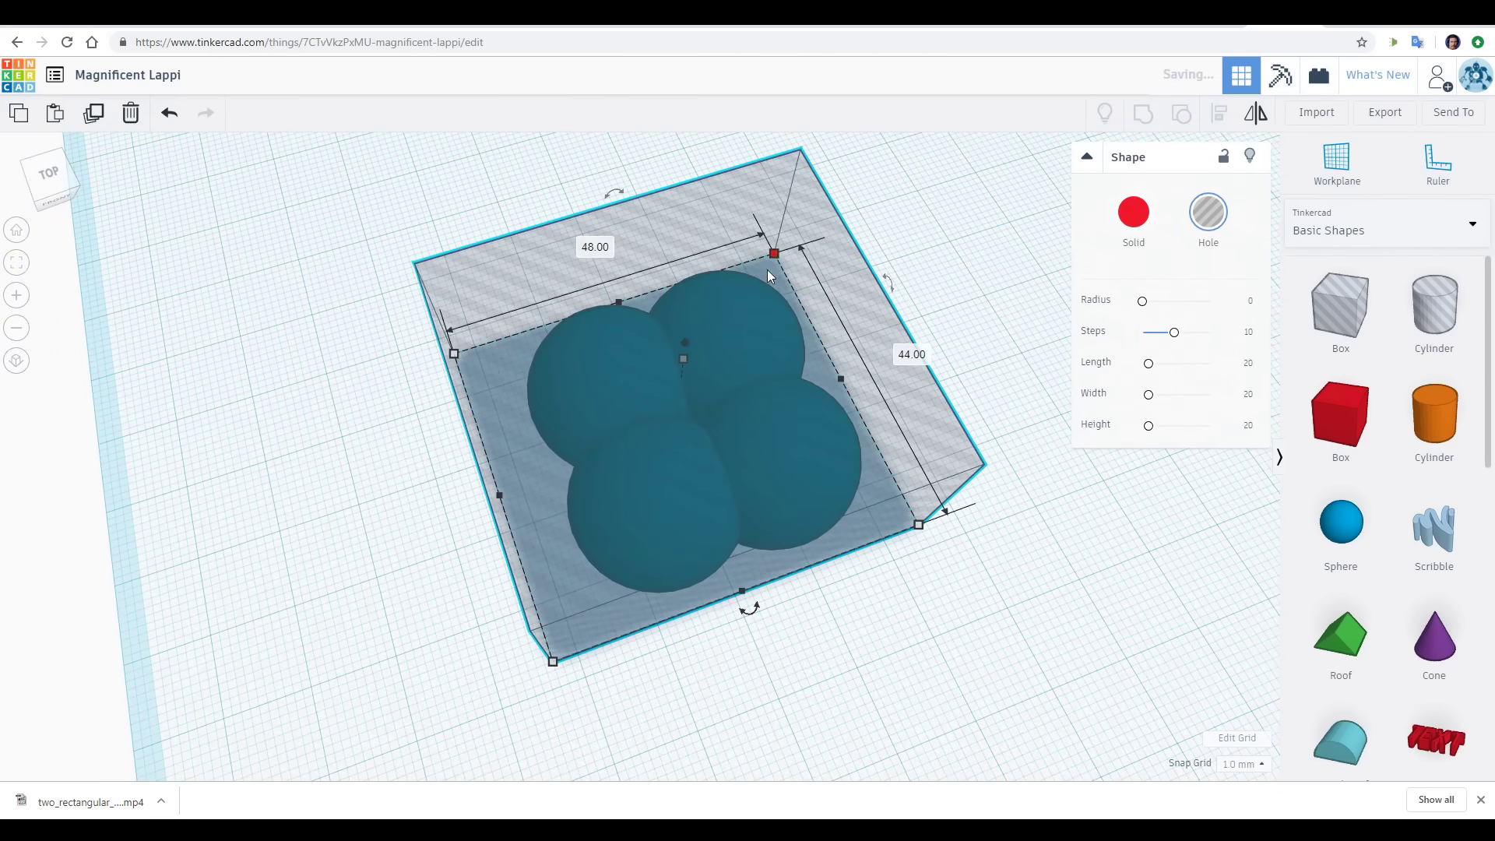
{"action": "left_click_drag", "start_coordinate": [684, 341], "coordinate": [686, 483]}
Step: Raise the hole box into the sphere bottoms and group everything to flatten the base
{"action": "right_click_drag", "start_coordinate": [747, 632], "coordinate": [699, 580]}
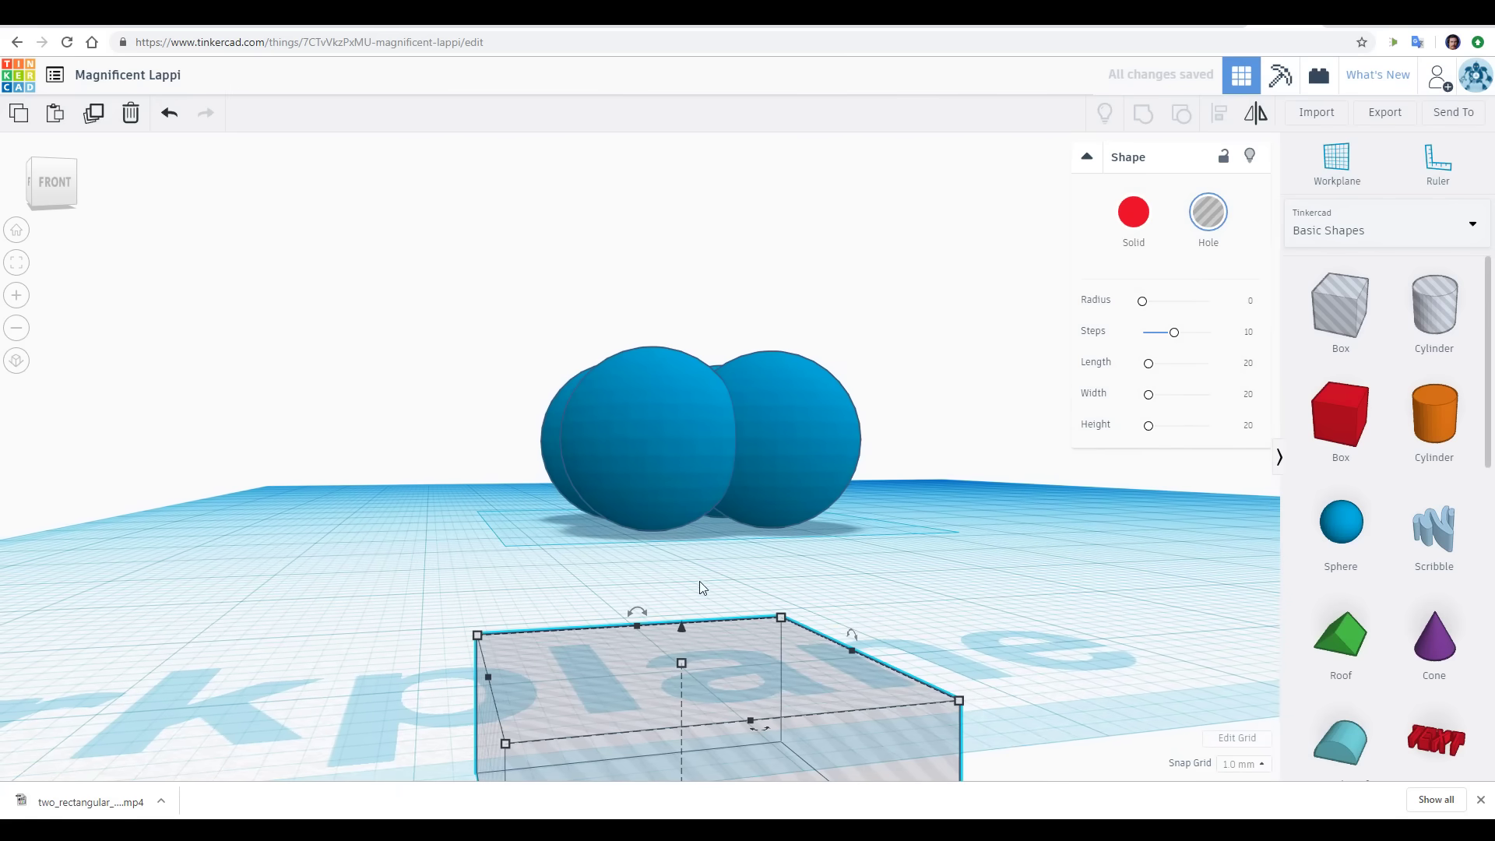
{"action": "left_click_drag", "start_coordinate": [682, 628], "coordinate": [650, 469]}
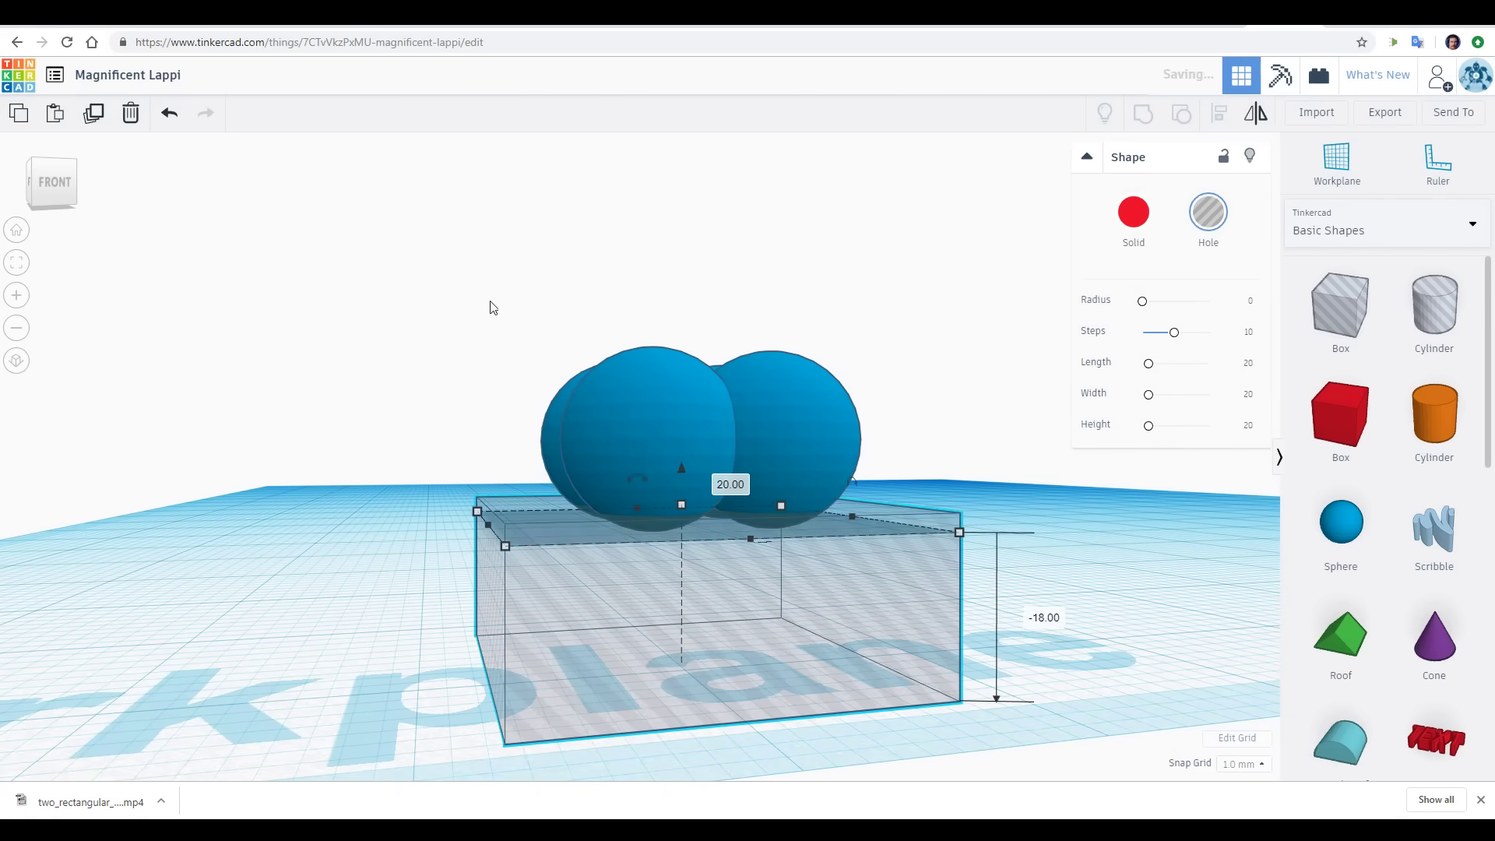
{"action": "left_click_drag", "start_coordinate": [1111, 693], "coordinate": [1110, 693]}
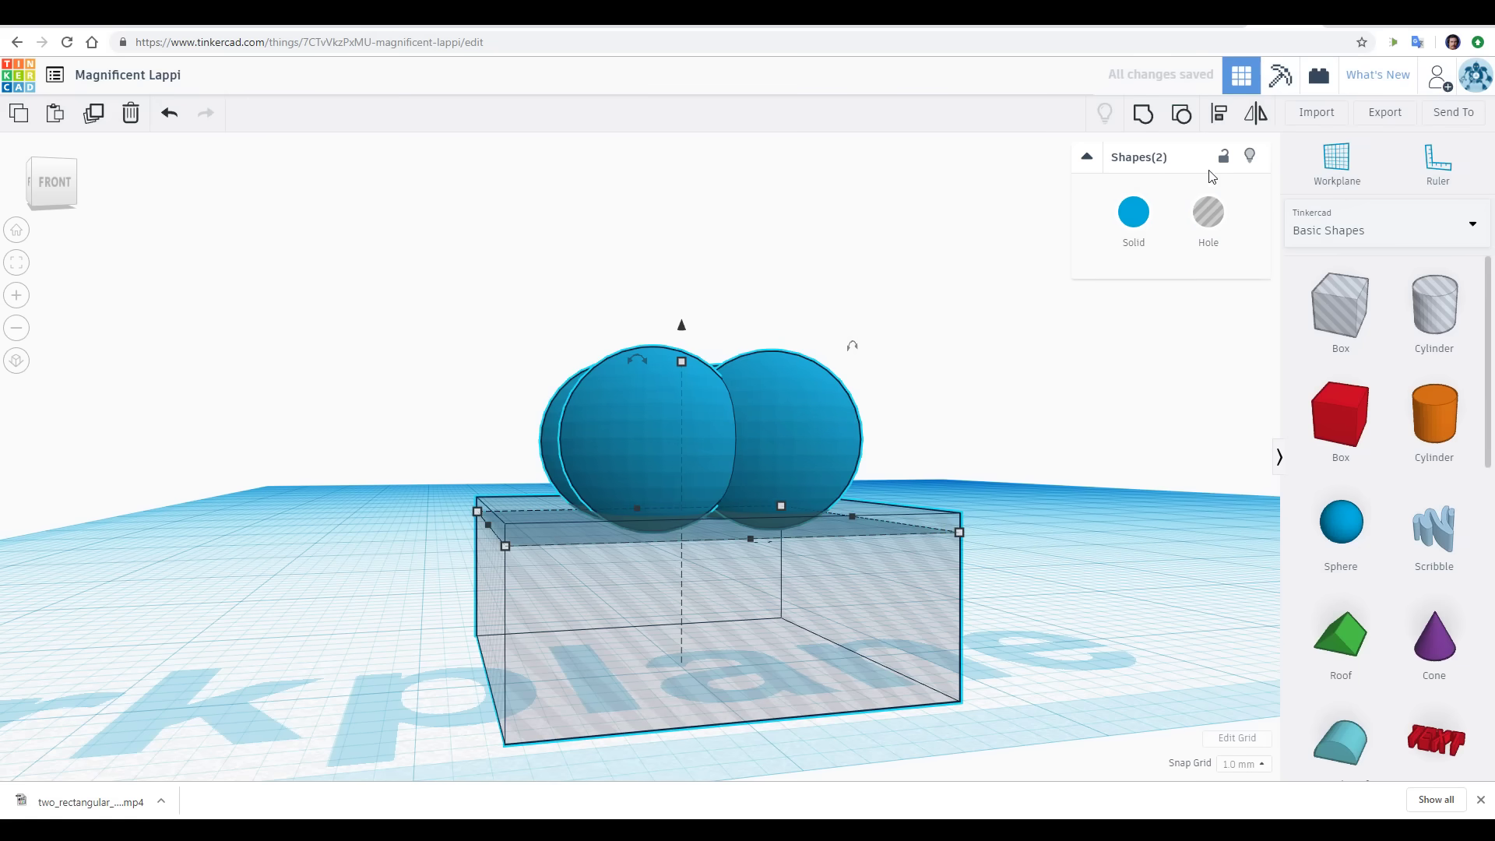
{"action": "left_click", "coordinate": [1145, 115]}
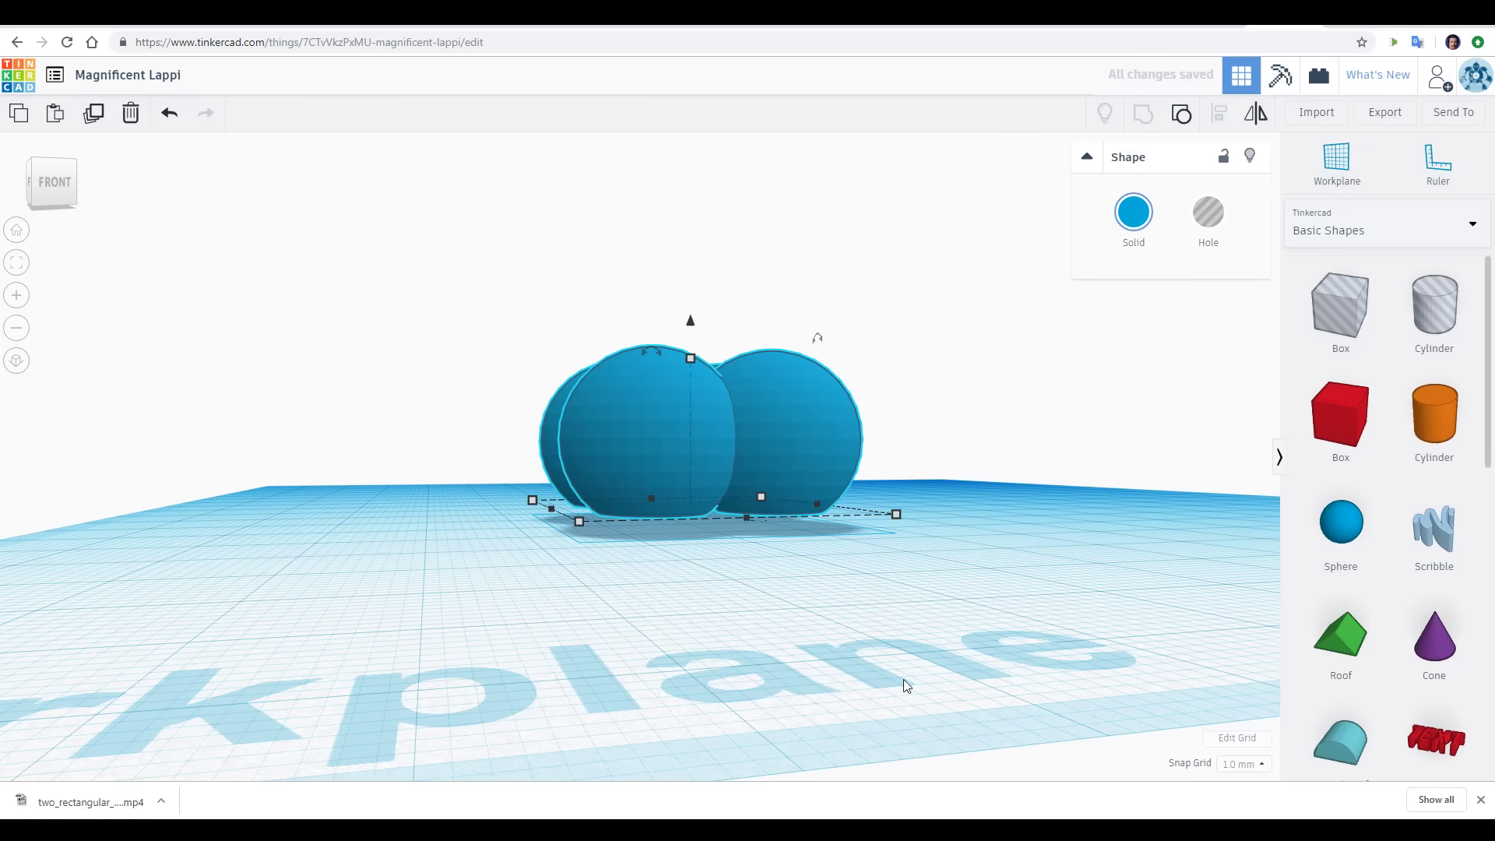
{"action": "right_click_drag", "start_coordinate": [734, 688], "coordinate": [745, 621]}
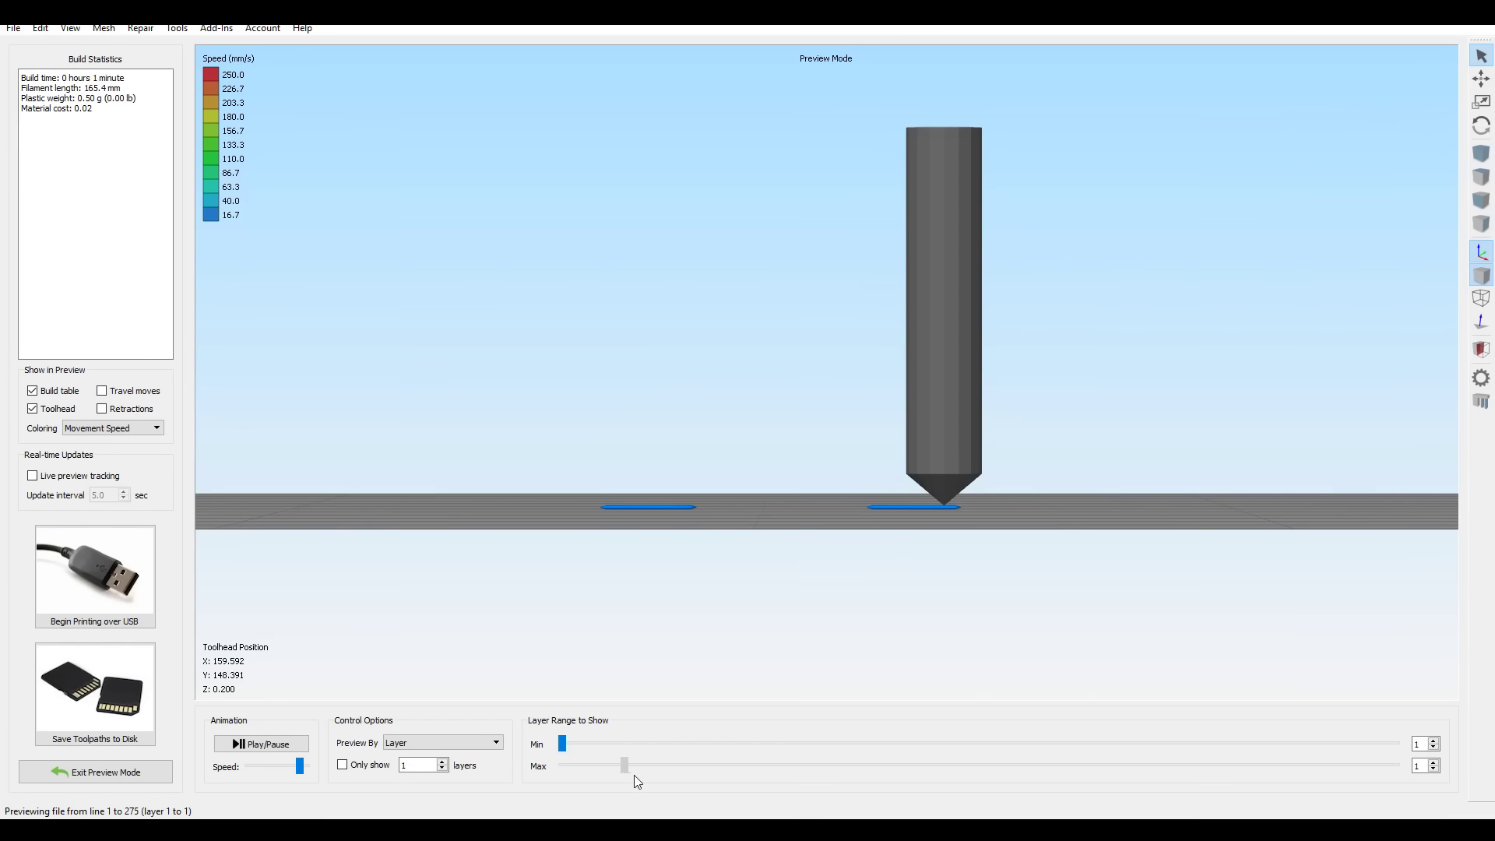
Step: Set the Layer Range Max slider in Preview Mode from 1 to 7
{"action": "left_click_drag", "start_coordinate": [634, 773], "coordinate": [904, 777]}
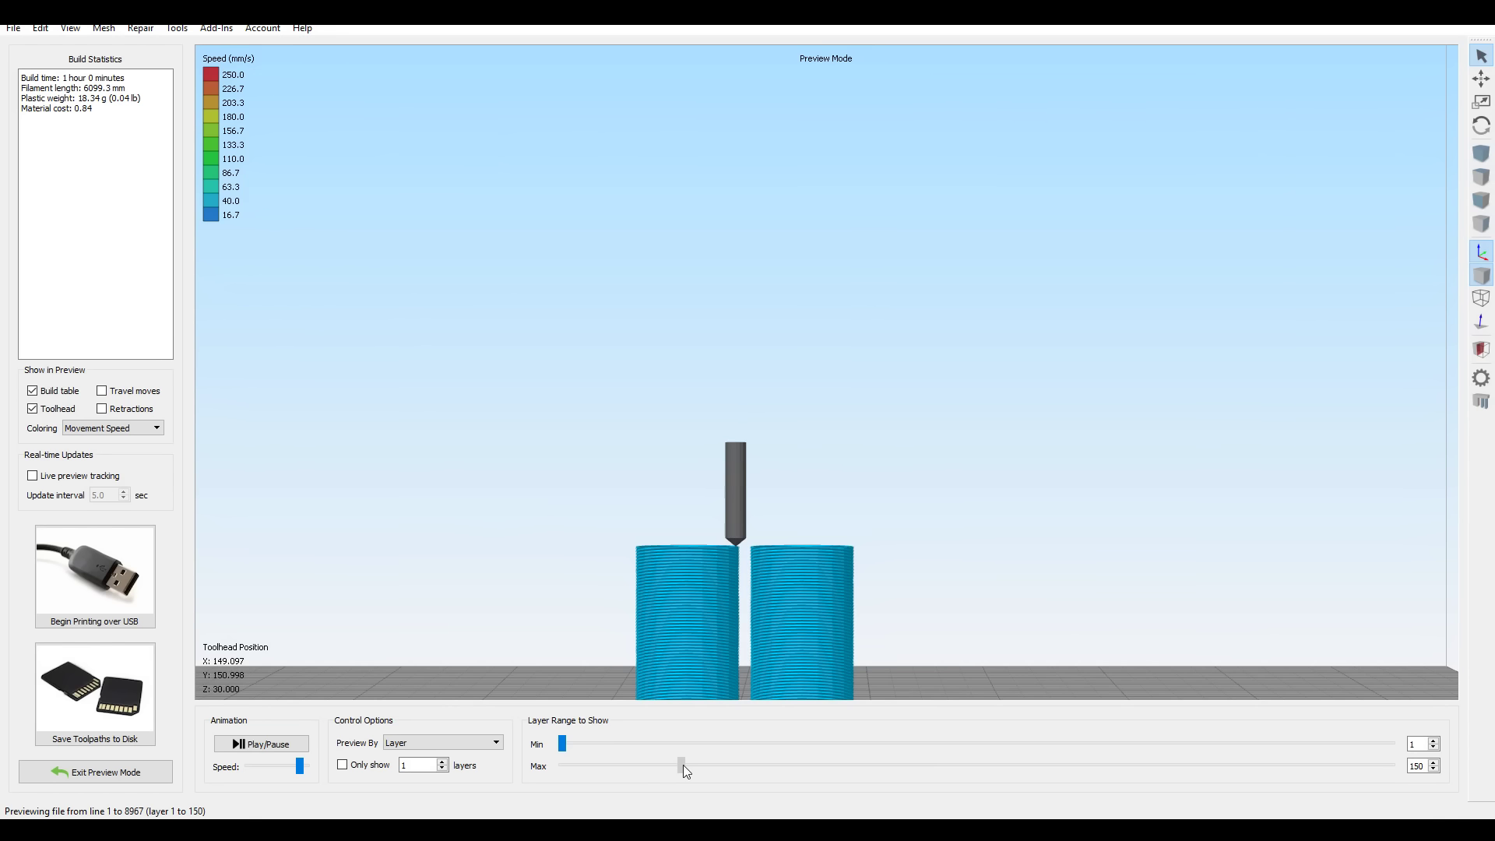
Step: Move the Max layer slider fully right to preview every layer of the robot
{"action": "left_click_drag", "start_coordinate": [684, 765], "coordinate": [702, 766]}
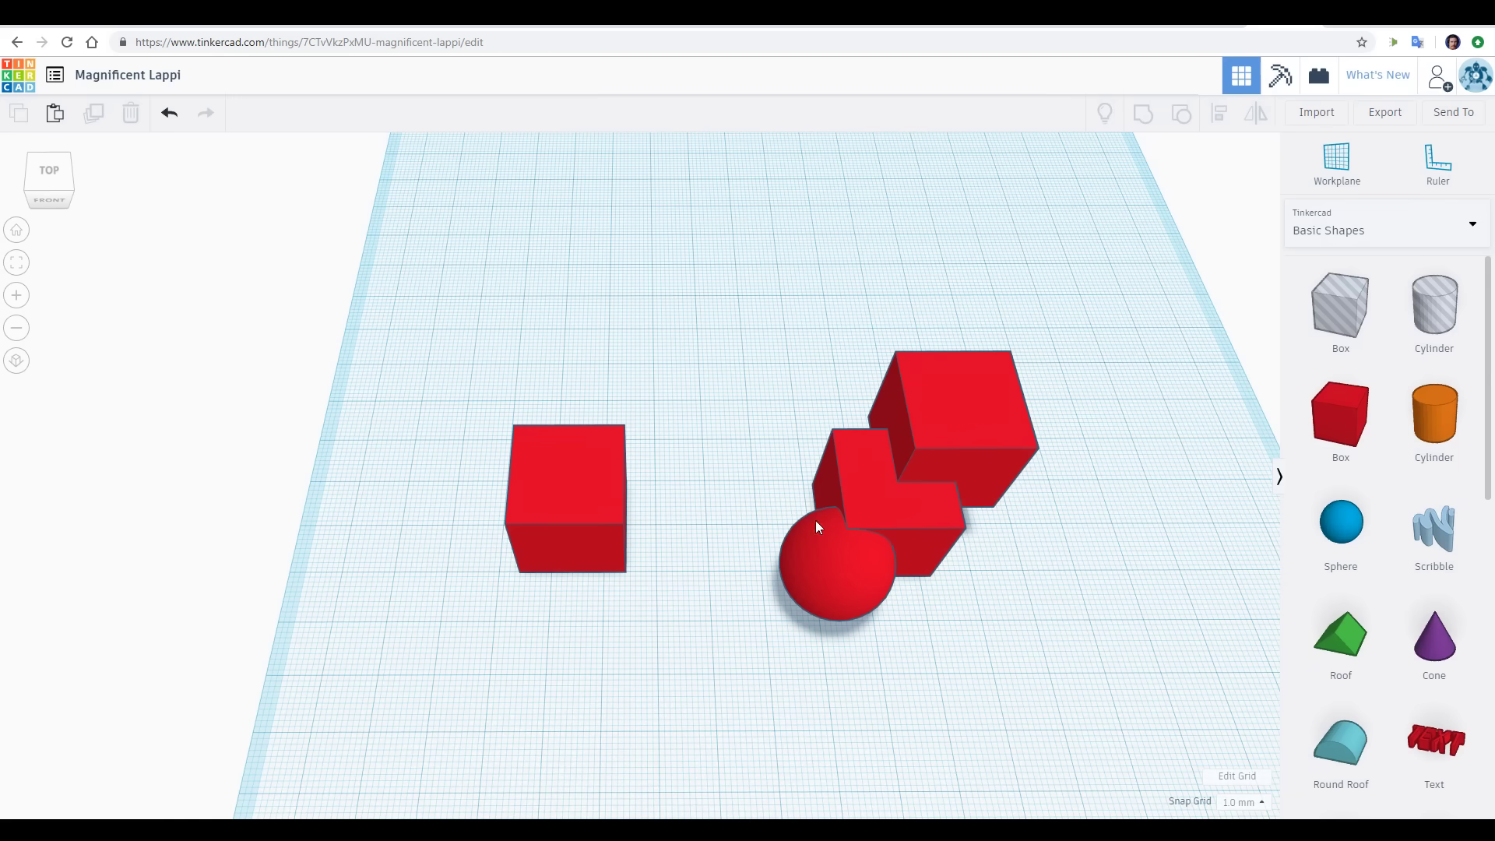
Step: Select the sphere, L-block and cube group and enter 30 as its back dimension
{"action": "left_click", "coordinate": [598, 517]}
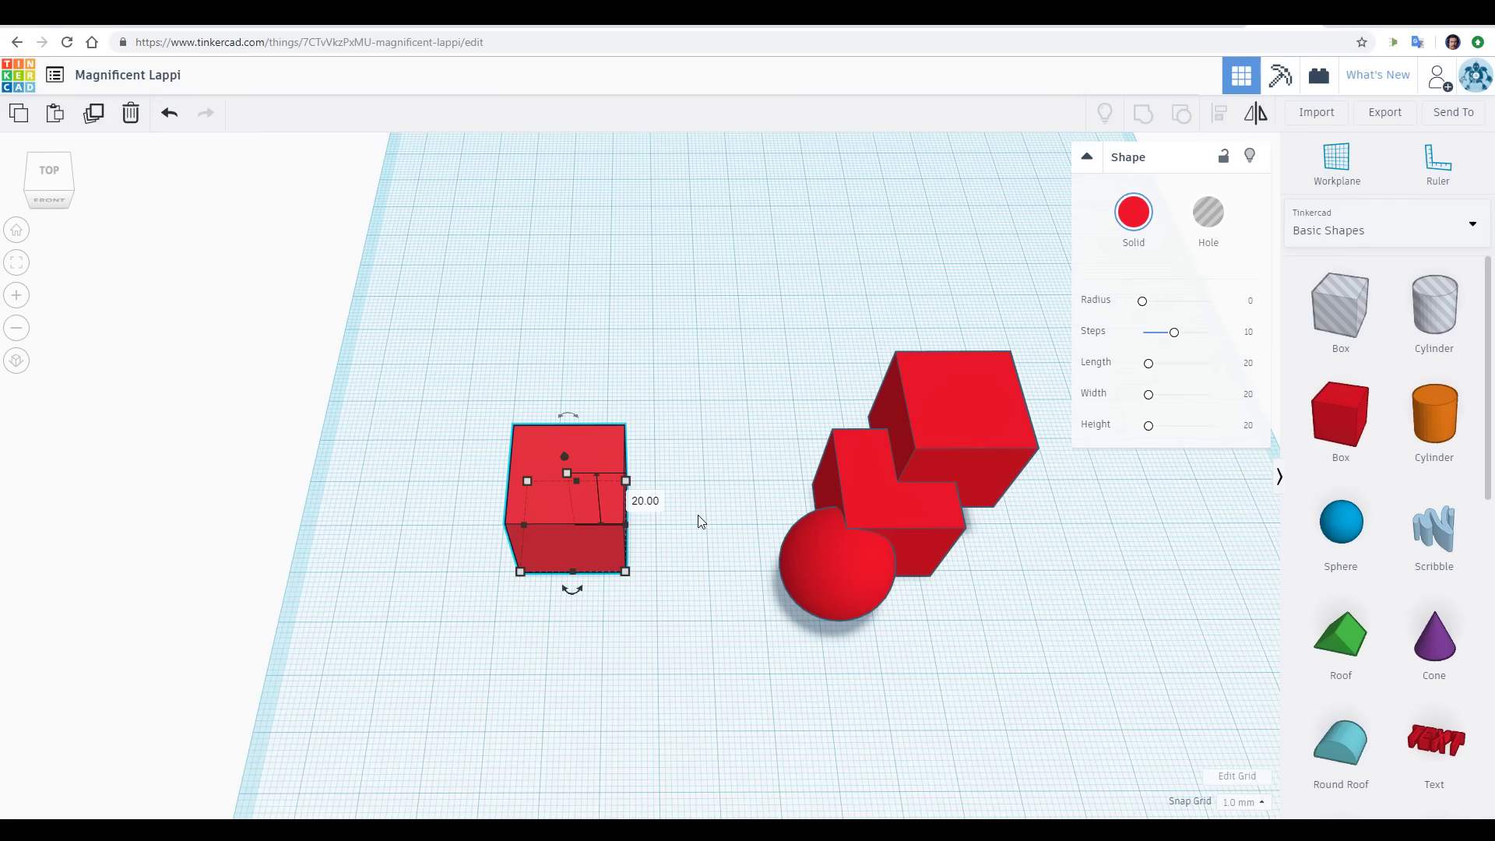
{"action": "left_click", "coordinate": [777, 554]}
{"action": "left_click", "coordinate": [936, 548]}
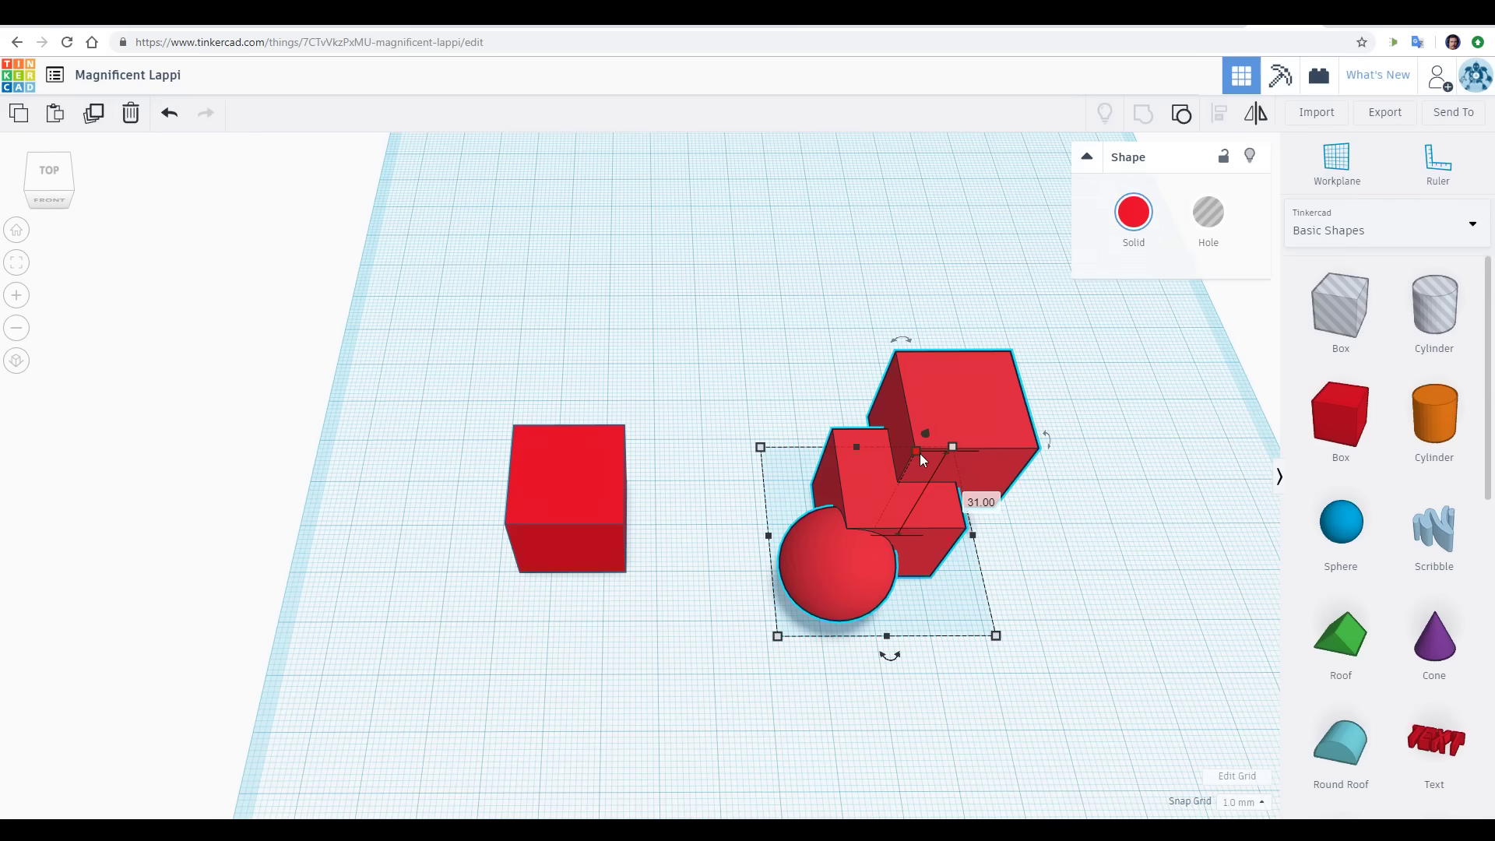
{"action": "left_click_drag", "start_coordinate": [917, 452], "coordinate": [909, 461]}
{"action": "left_click", "coordinate": [962, 502]}
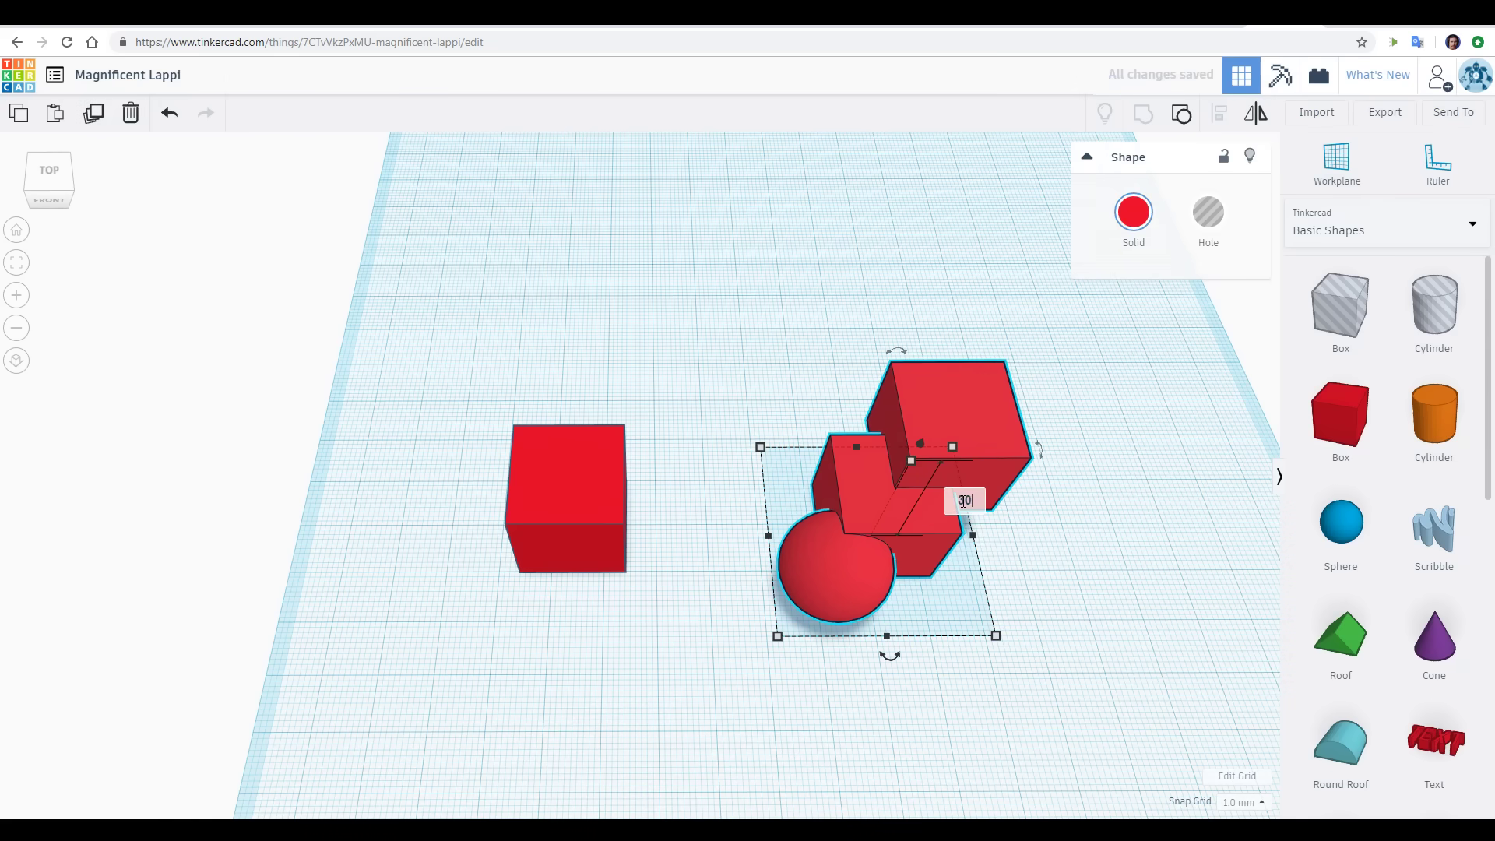
{"action": "type", "text": "30"}
{"action": "key", "text": "Return"}
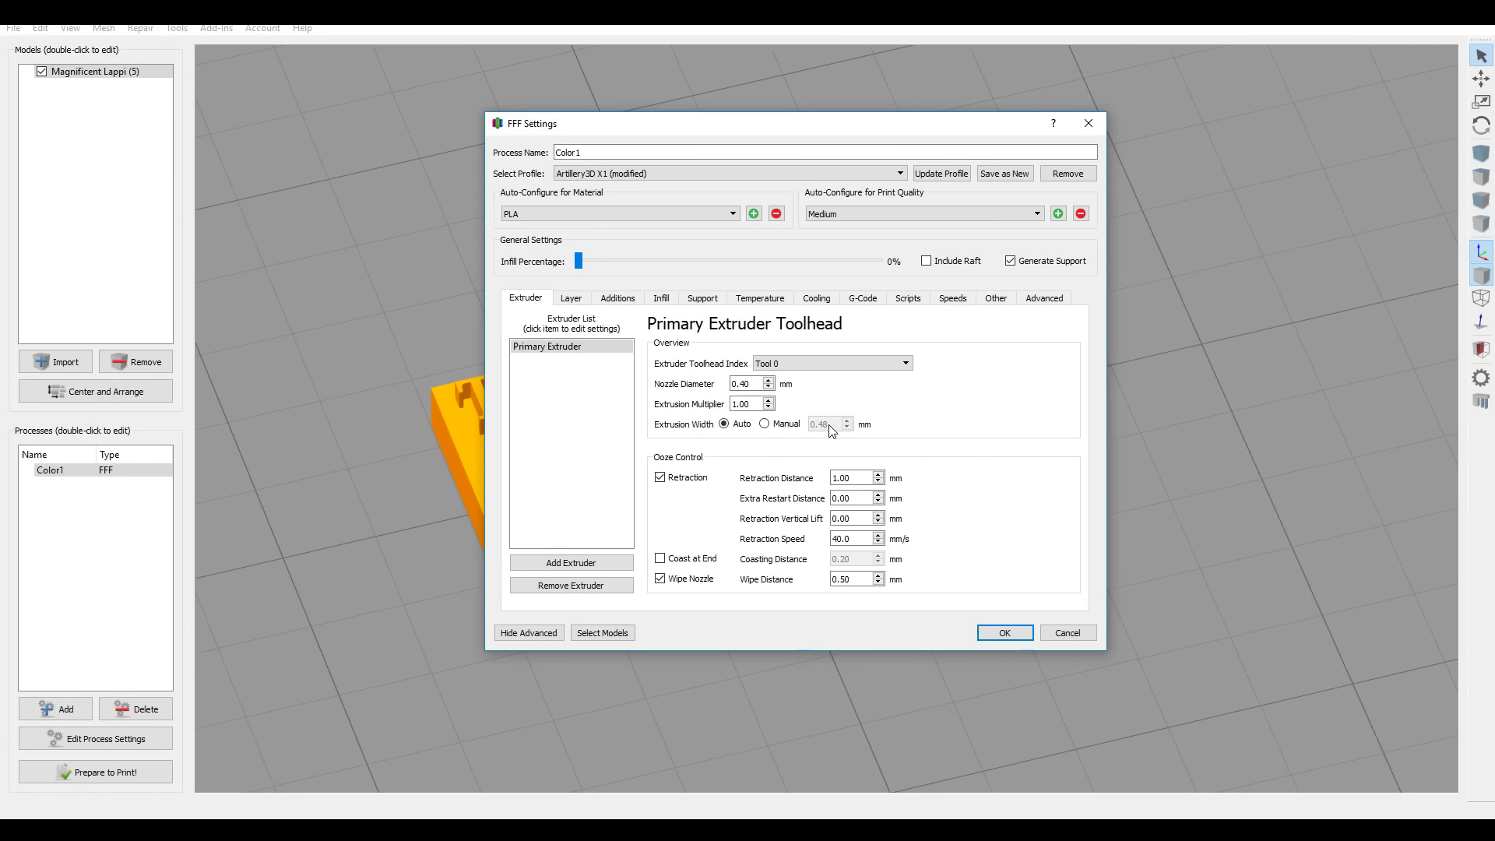
Step: Accept the FFF process settings and slice the TEACHING TECH keychain to preview its toolpaths
{"action": "left_click", "coordinate": [1002, 631]}
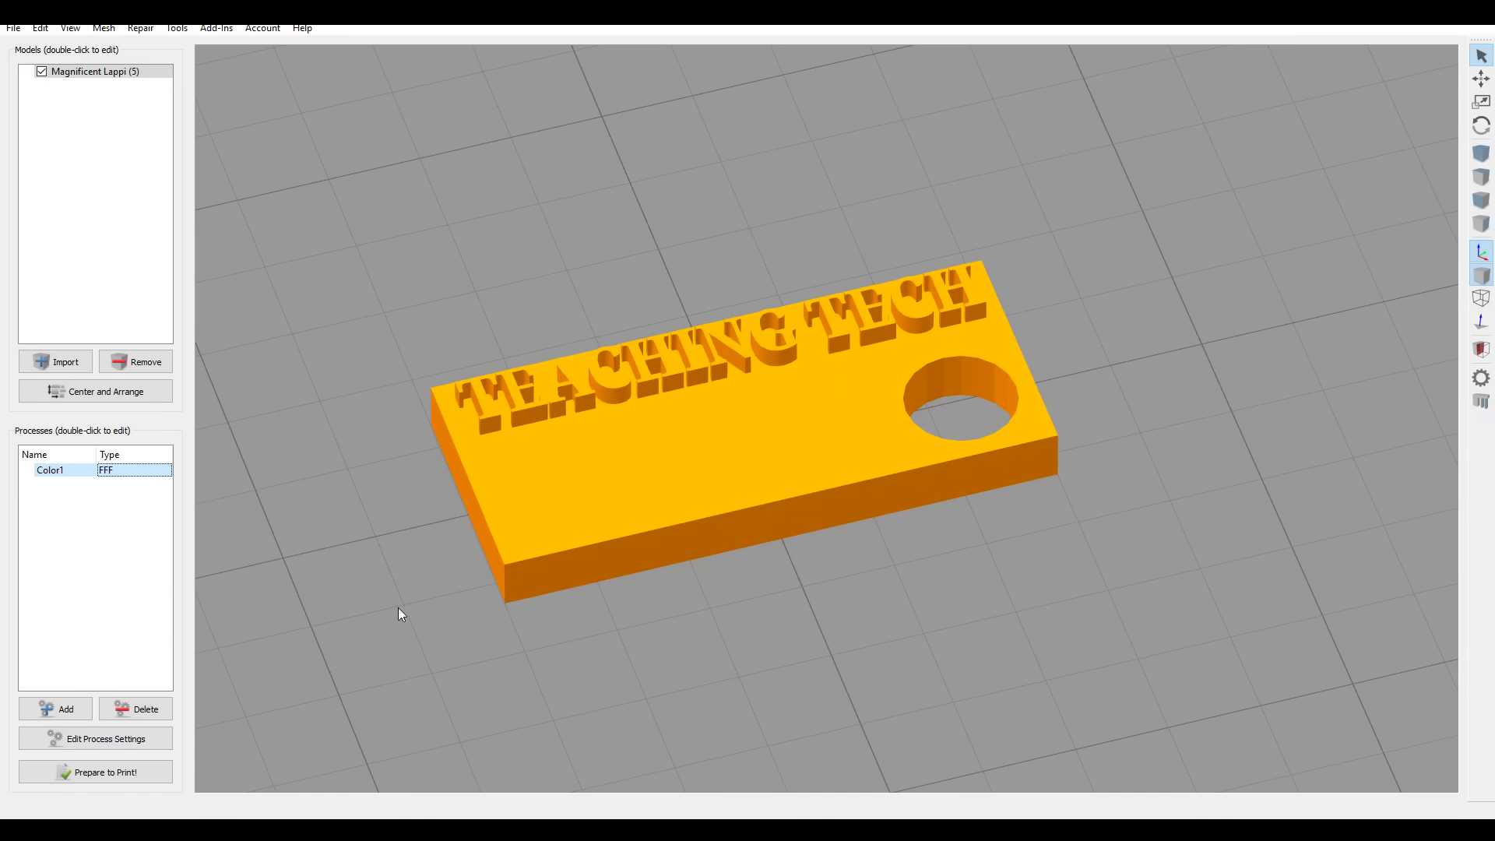
{"action": "left_click", "coordinate": [132, 773]}
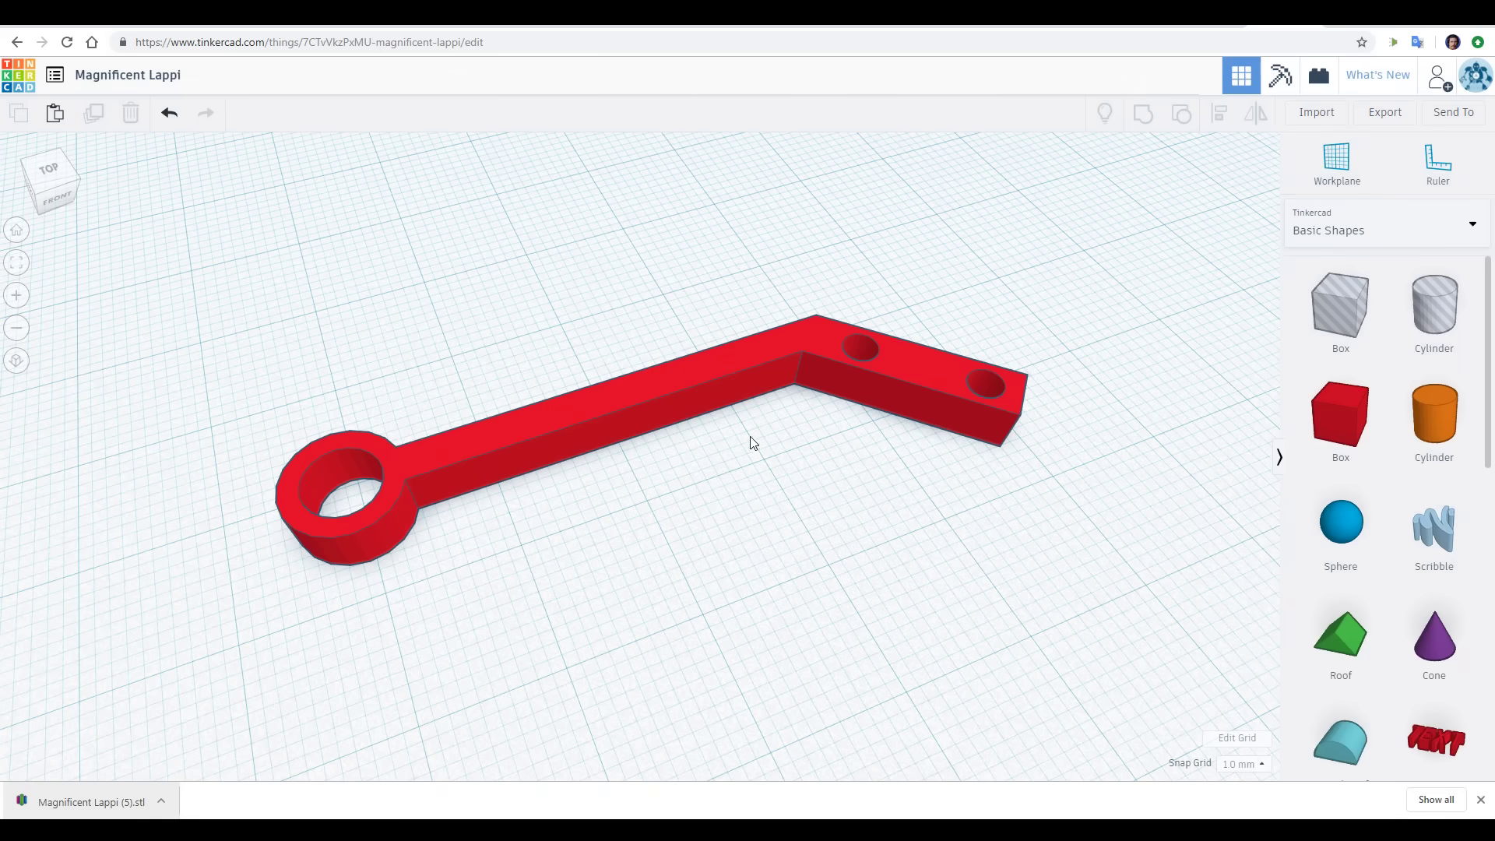
Step: Select the red ring-and-arm magnet mount in the Magnificent Lappi design
{"action": "left_click", "coordinate": [747, 351]}
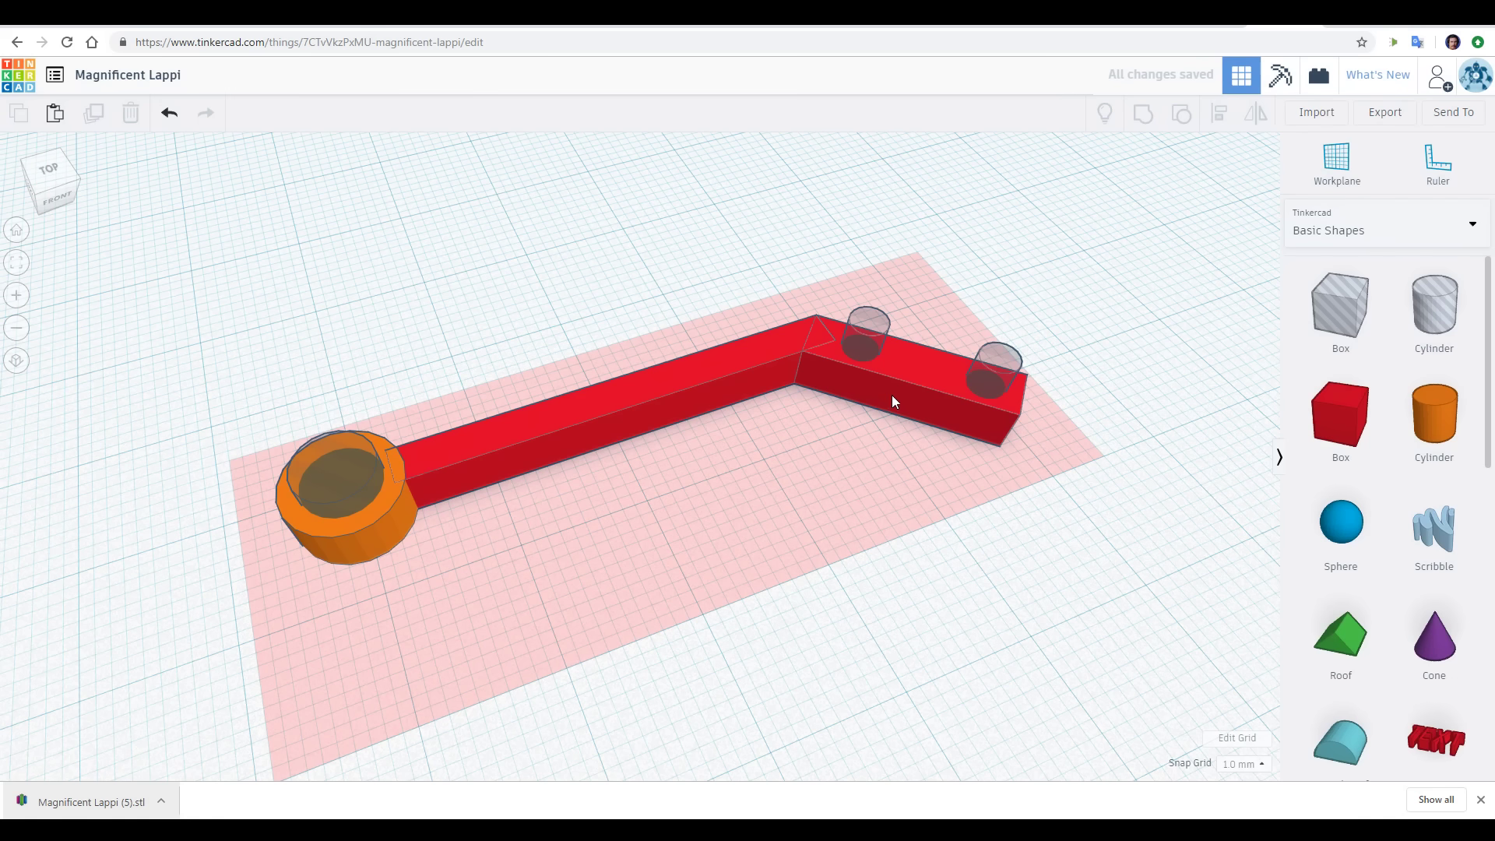
Step: Set the snap grid to 0.1 mm, then select all the mount's shapes and regroup them into one part
{"action": "left_click", "coordinate": [1254, 763]}
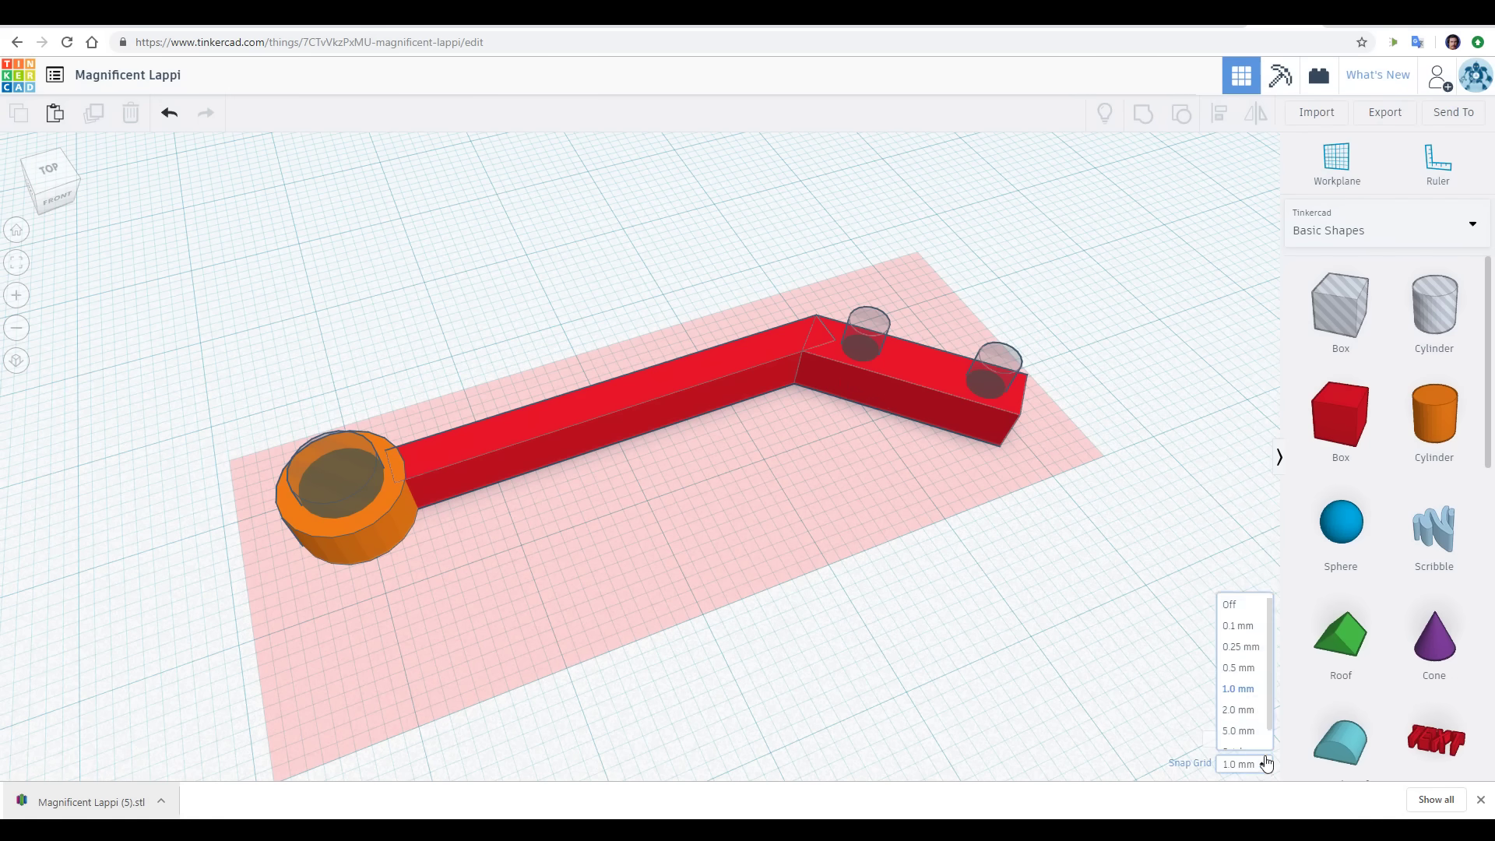
{"action": "left_click", "coordinate": [1238, 626]}
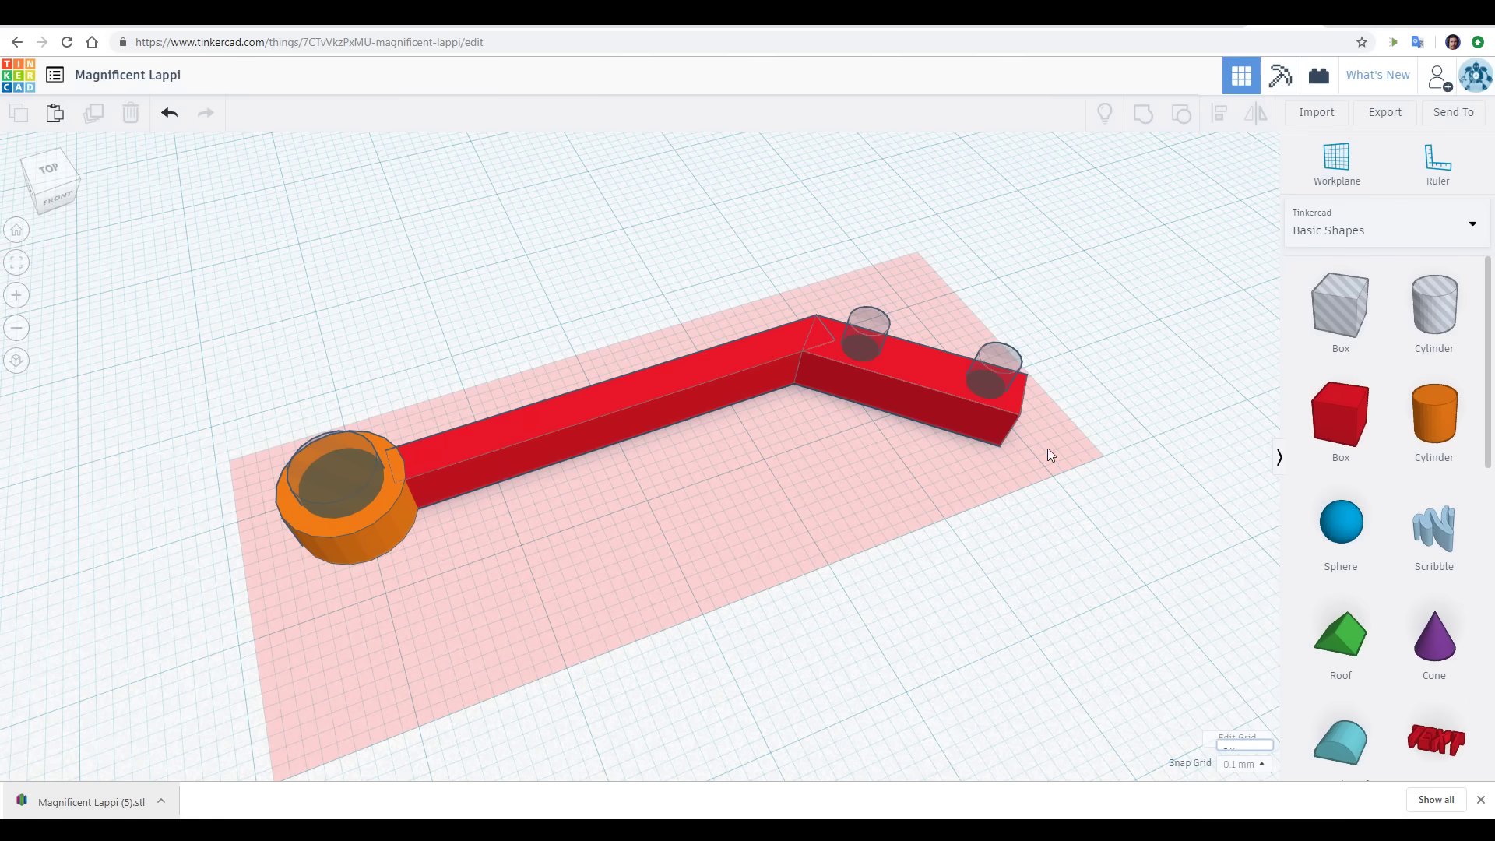
{"action": "left_click", "coordinate": [992, 387]}
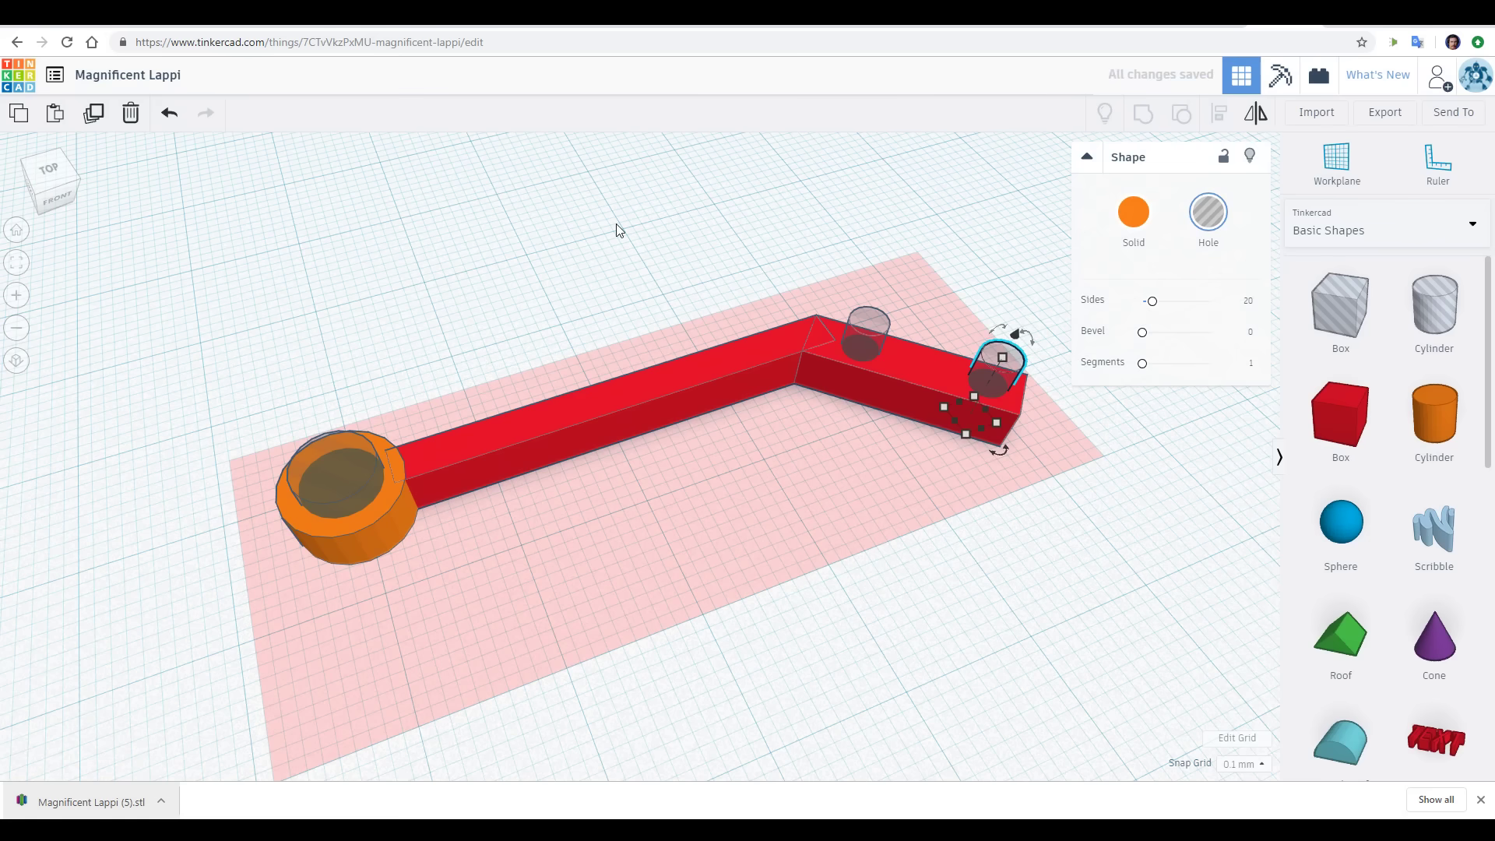
{"action": "key", "text": "ctrl+a"}
{"action": "key", "text": "ctrl+g"}
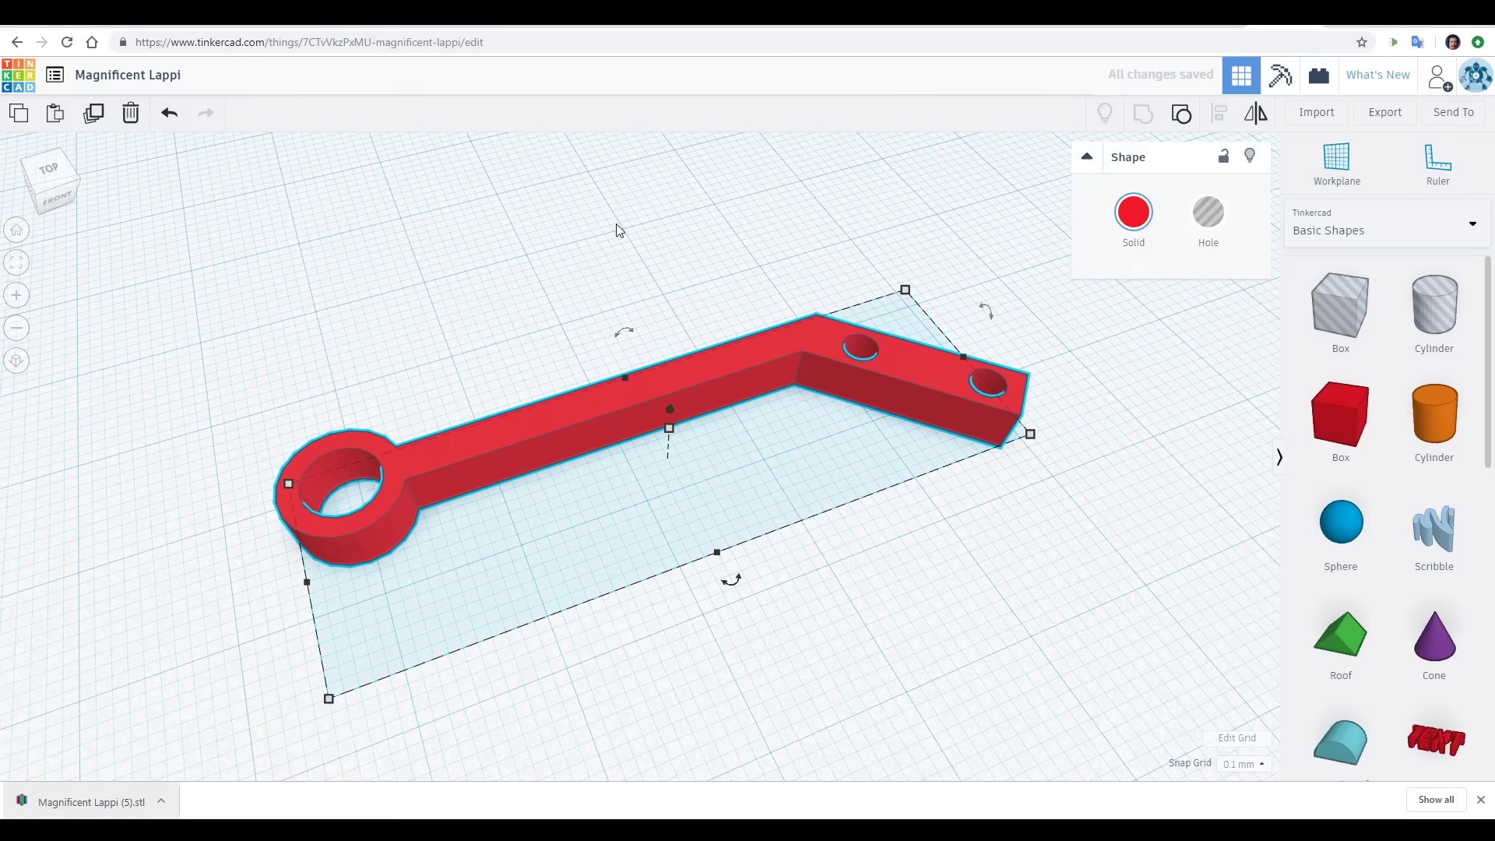